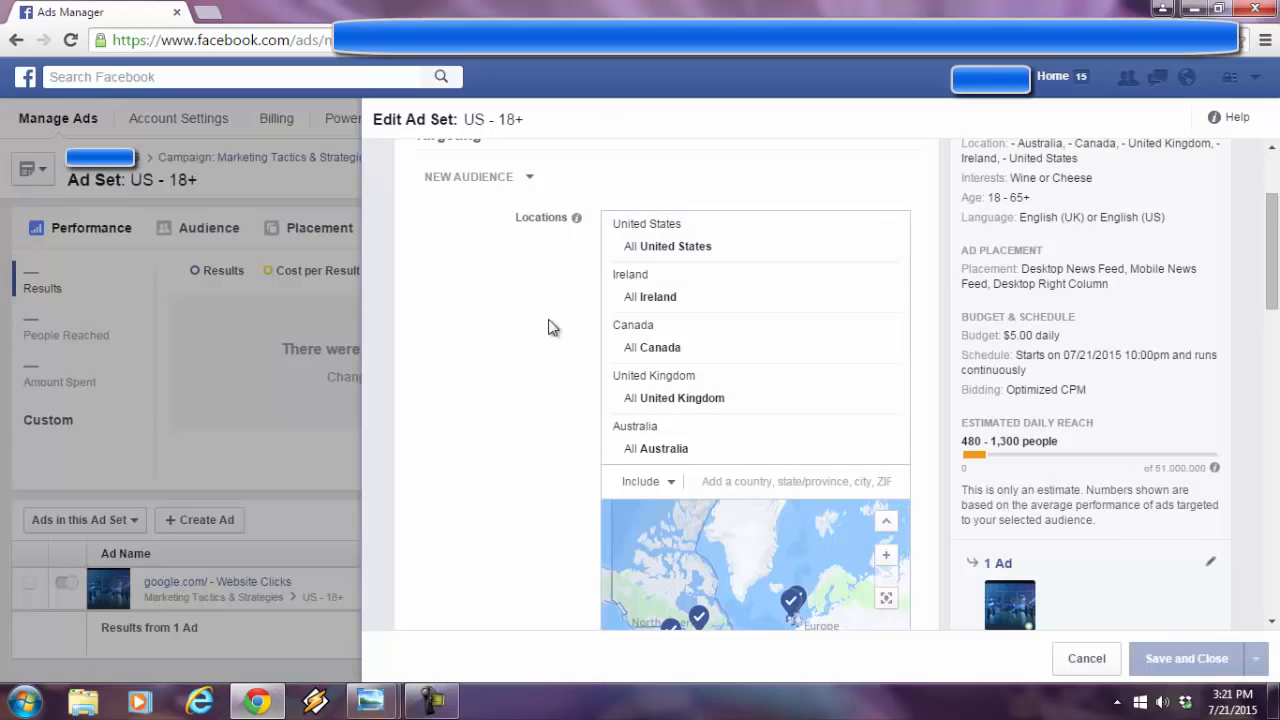
Review the US - 18+ ad set's locations, age, languages, interests and estimated daily reach
drag(1273, 250, 1273, 373)
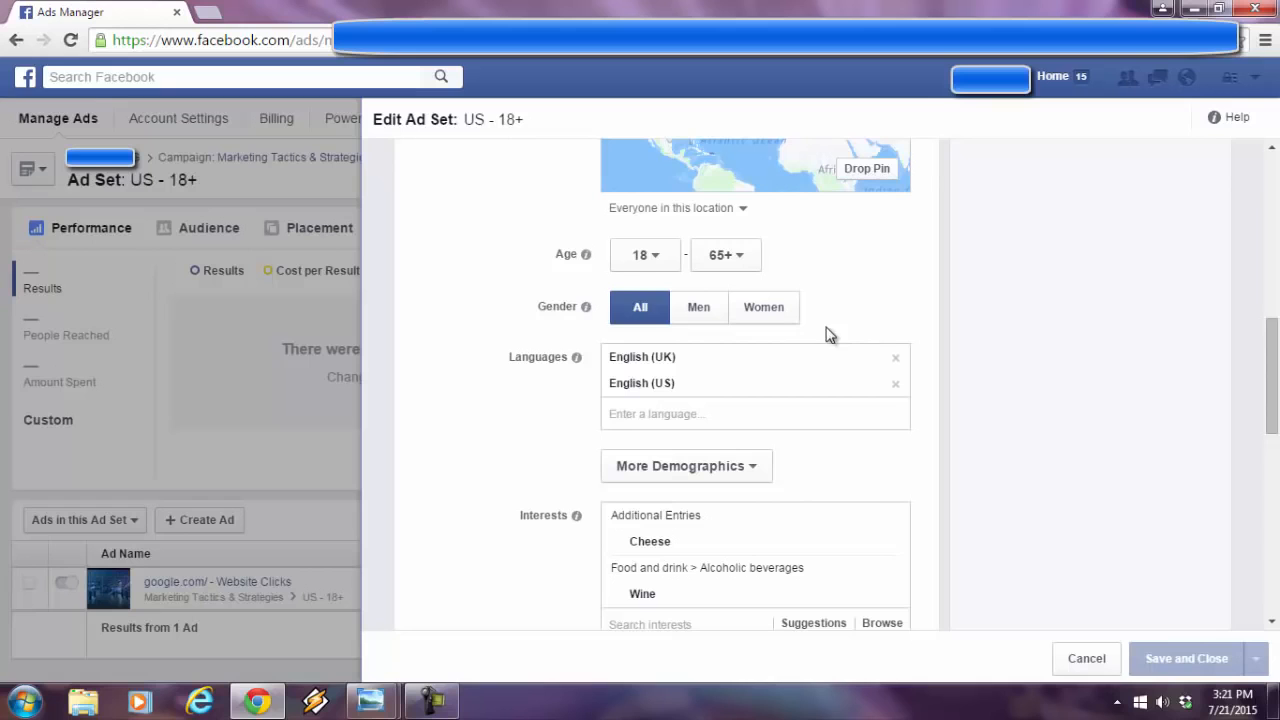
mouse_move(576, 357)
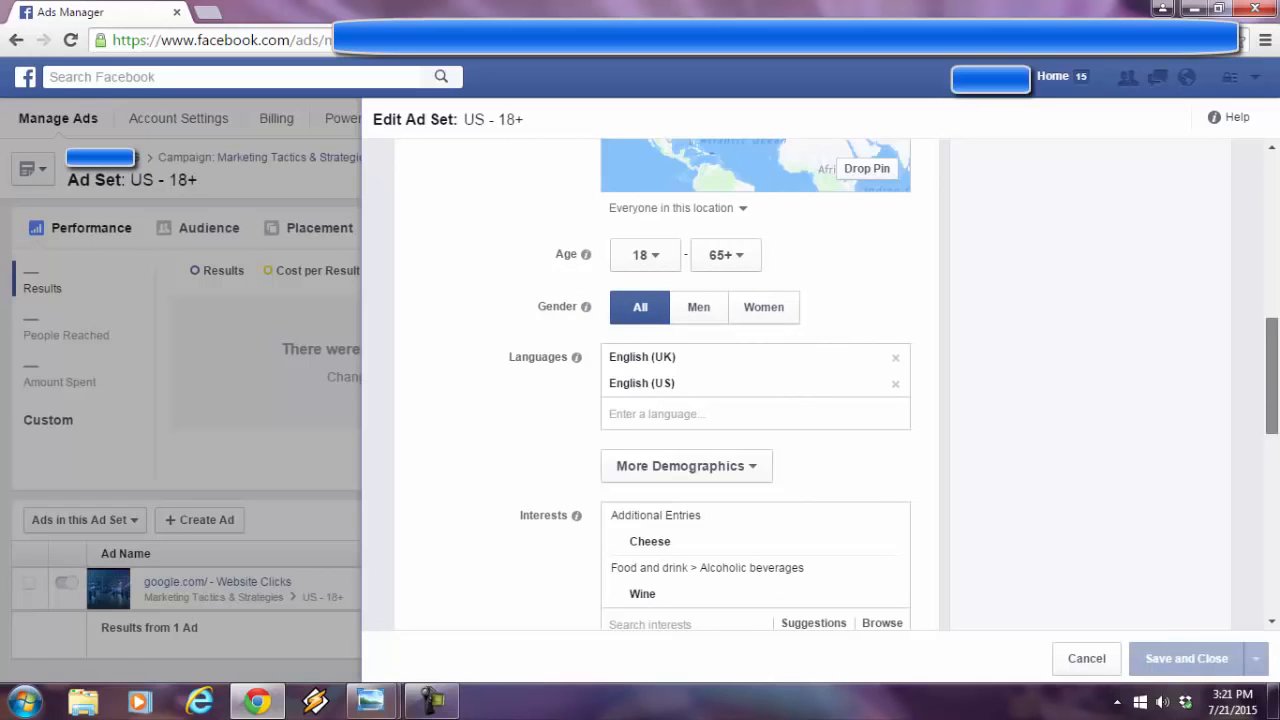
drag(1275, 393, 1277, 430)
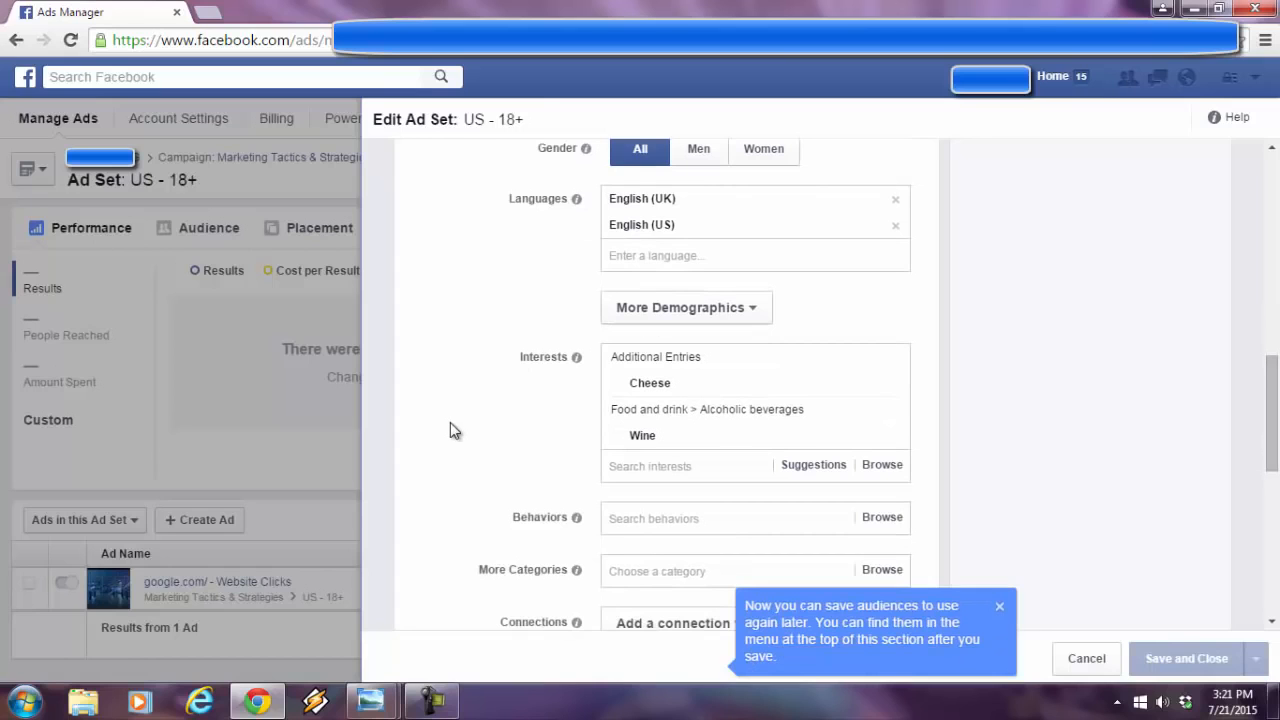
mouse_move(662, 393)
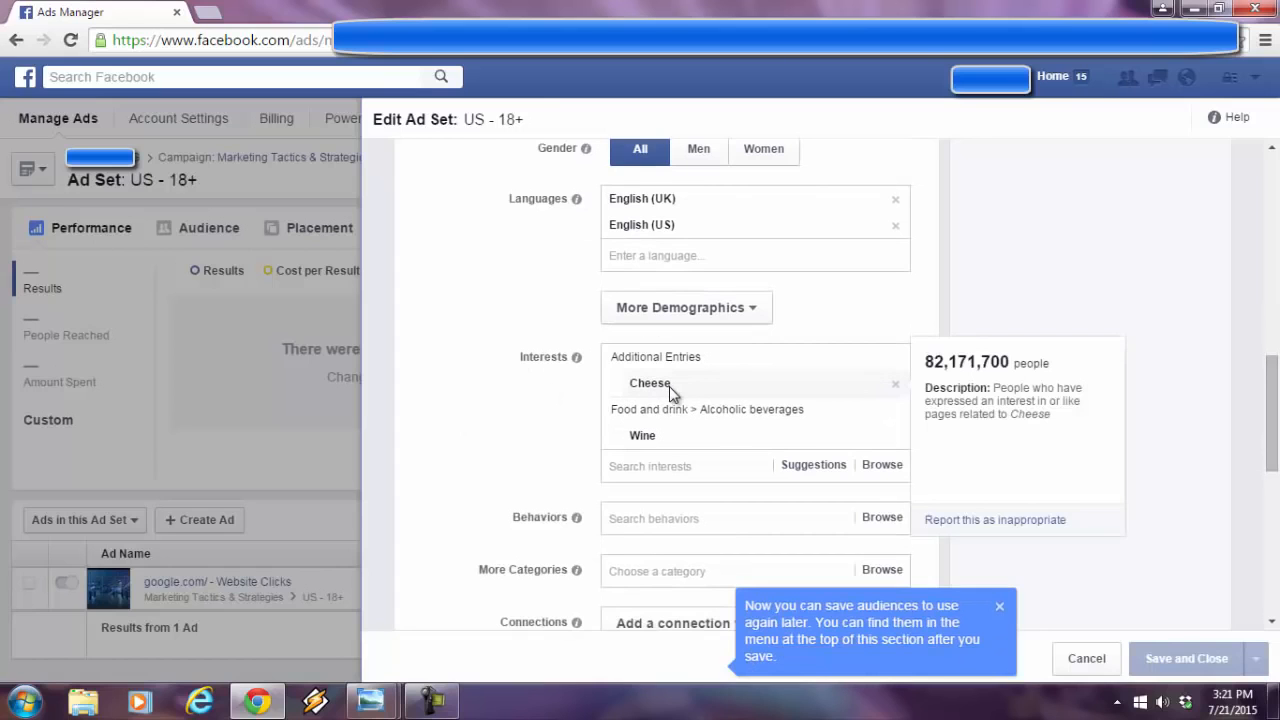
mouse_move(669, 441)
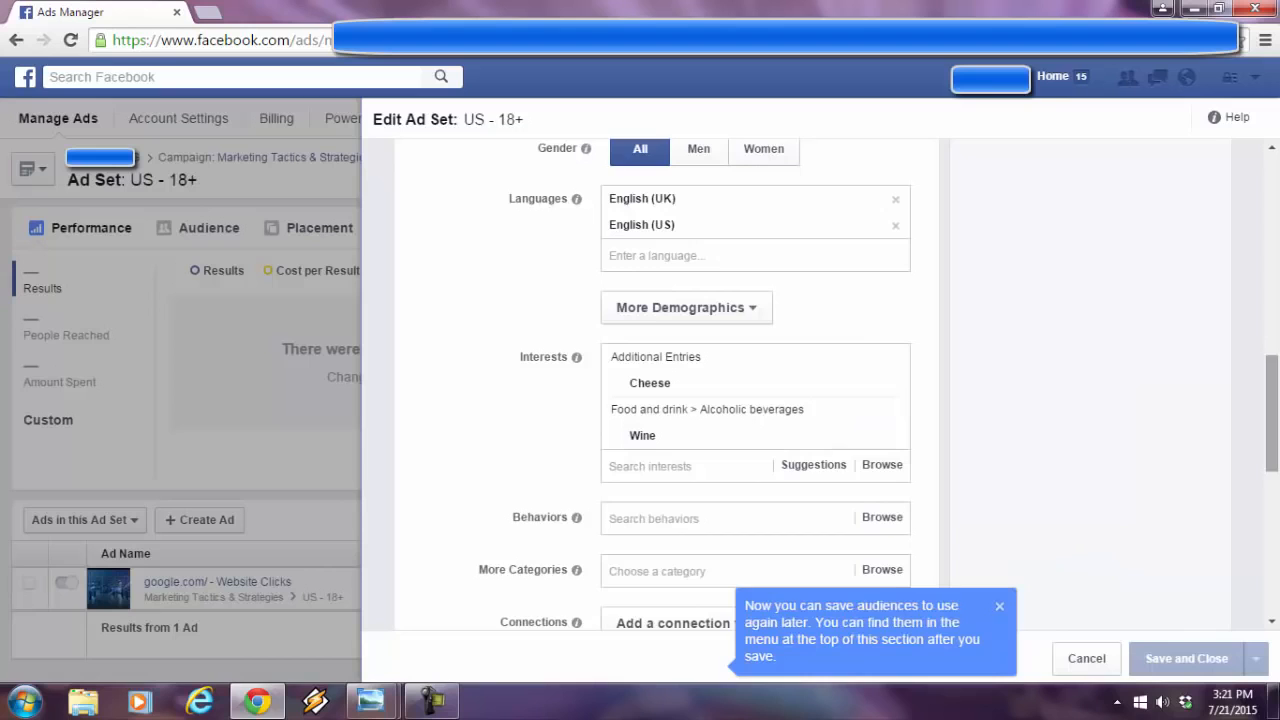
drag(1273, 450, 1274, 478)
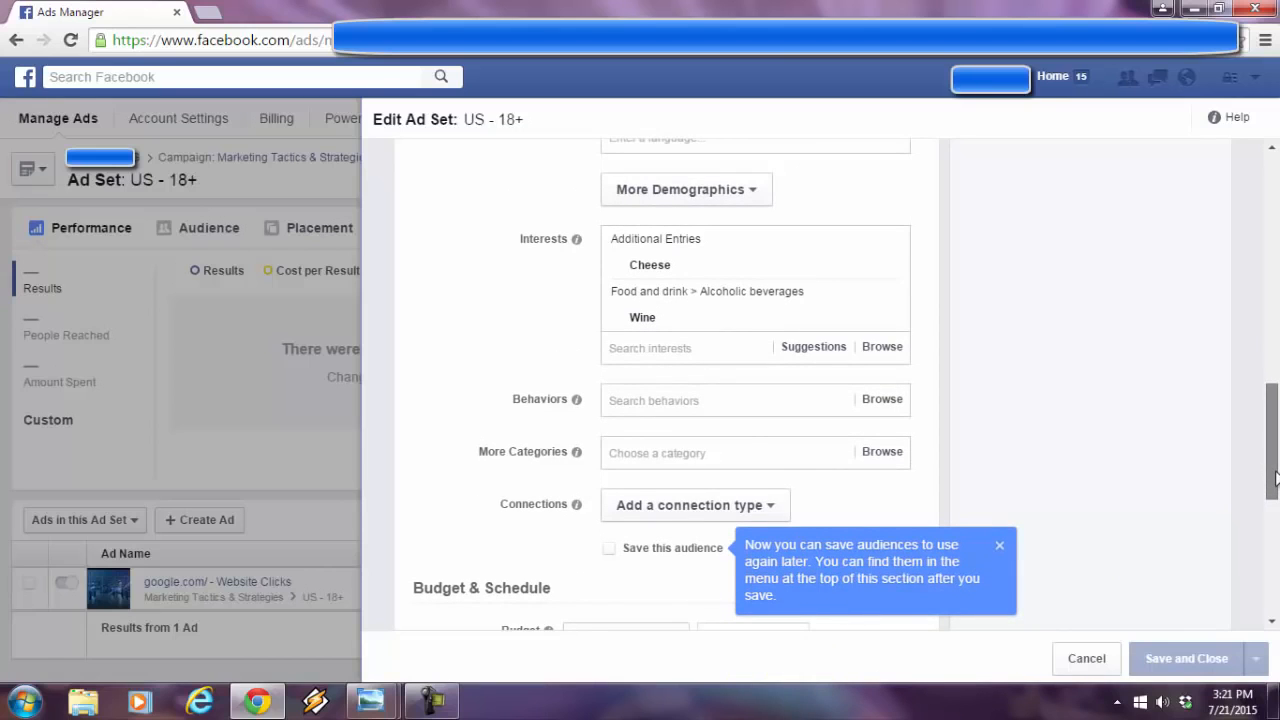
drag(1273, 478, 1273, 262)
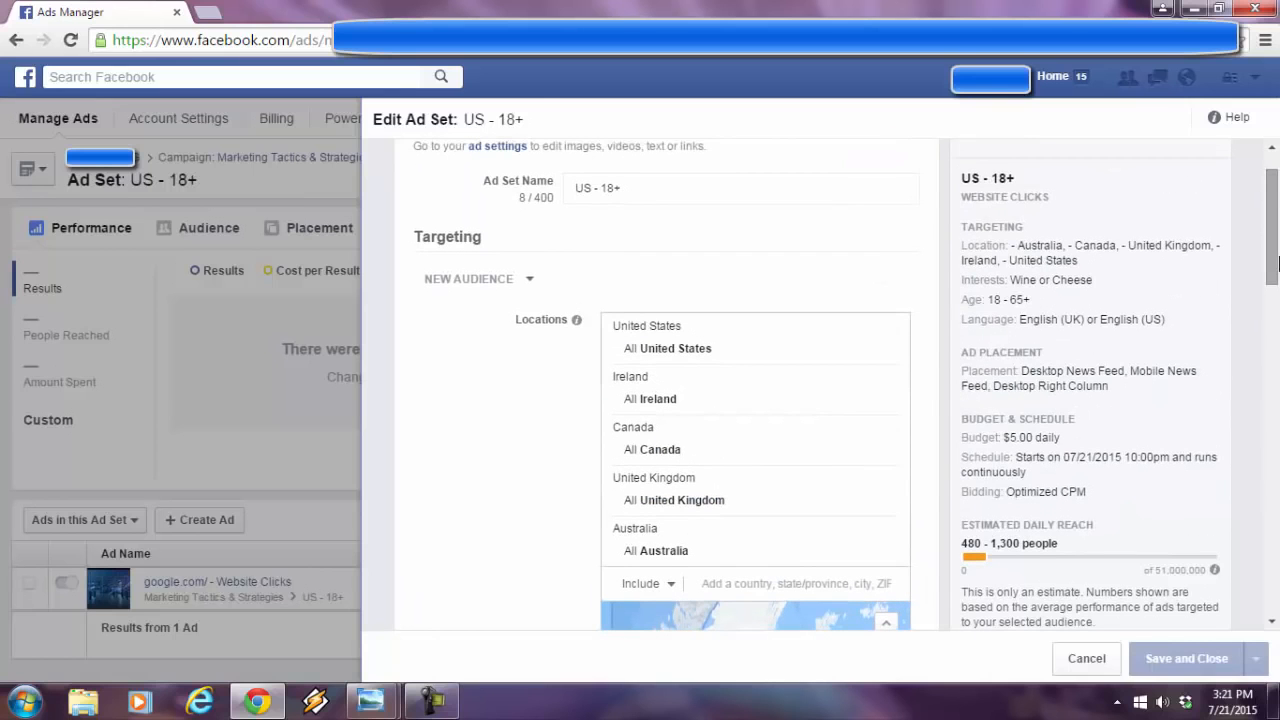
scroll(1273, 262, up, 1)
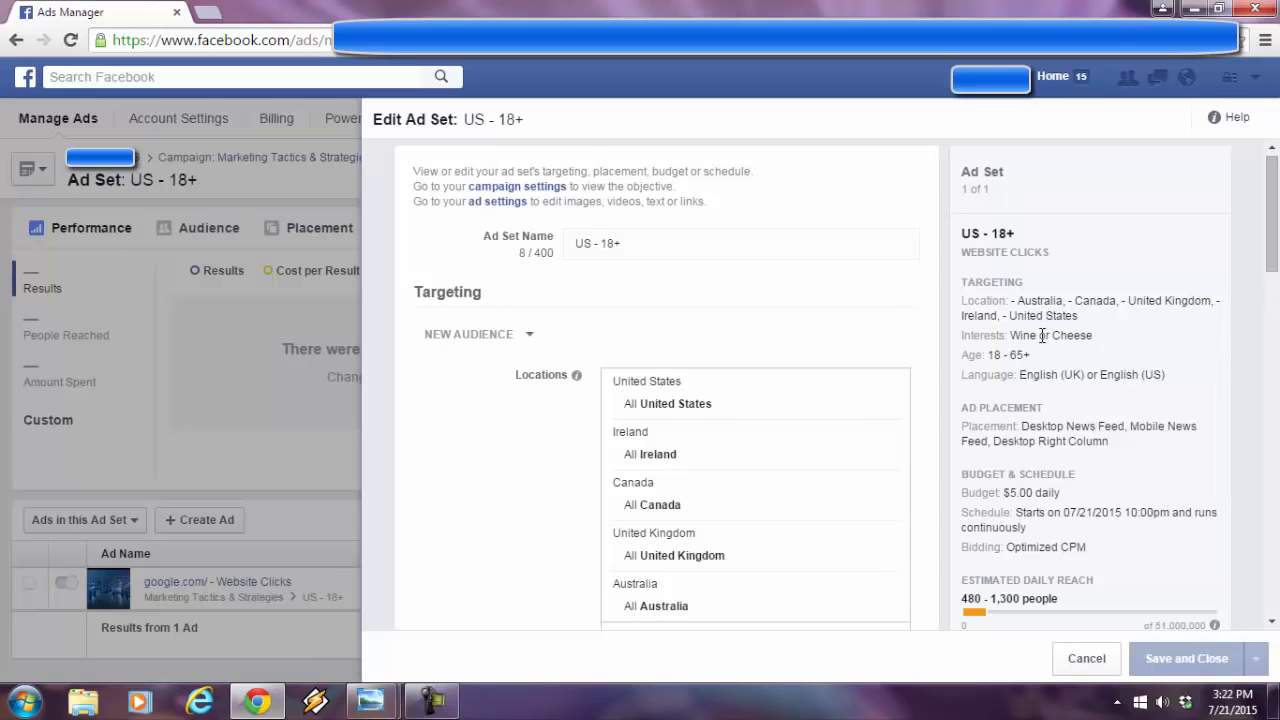
drag(1266, 258, 1274, 310)
scroll(755, 400, down, 10)
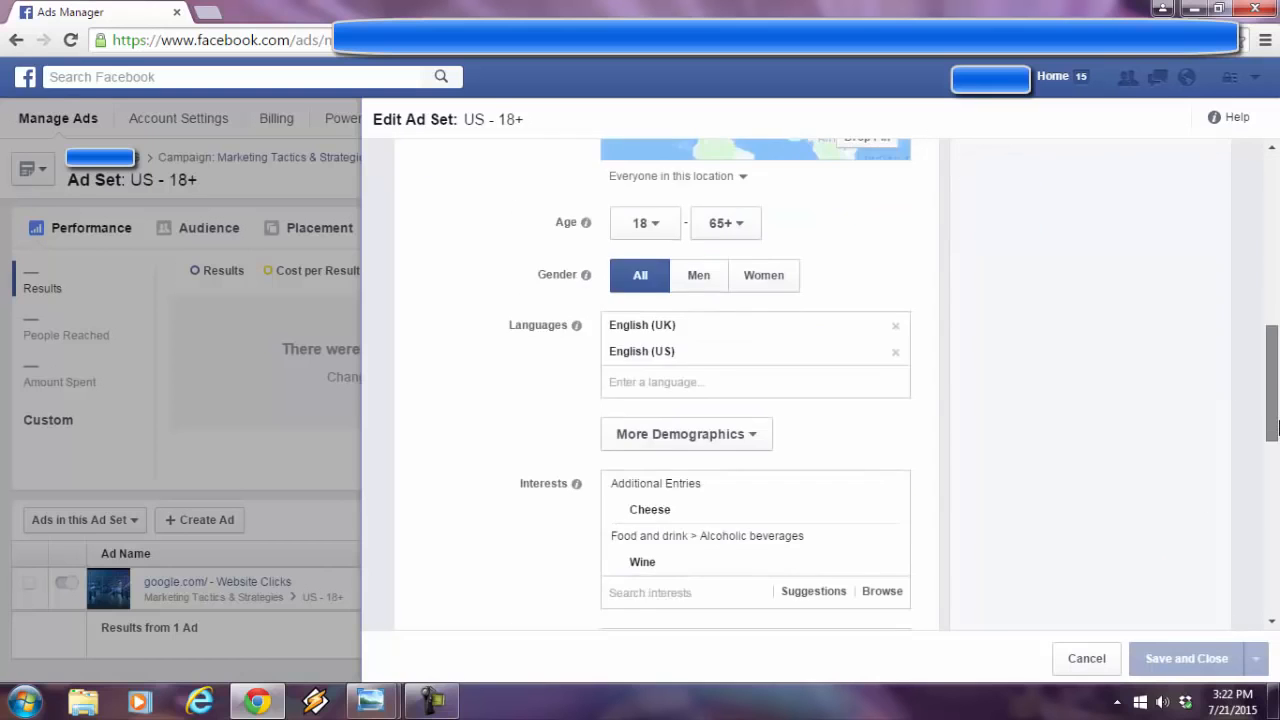
scroll(1276, 448, up, 10)
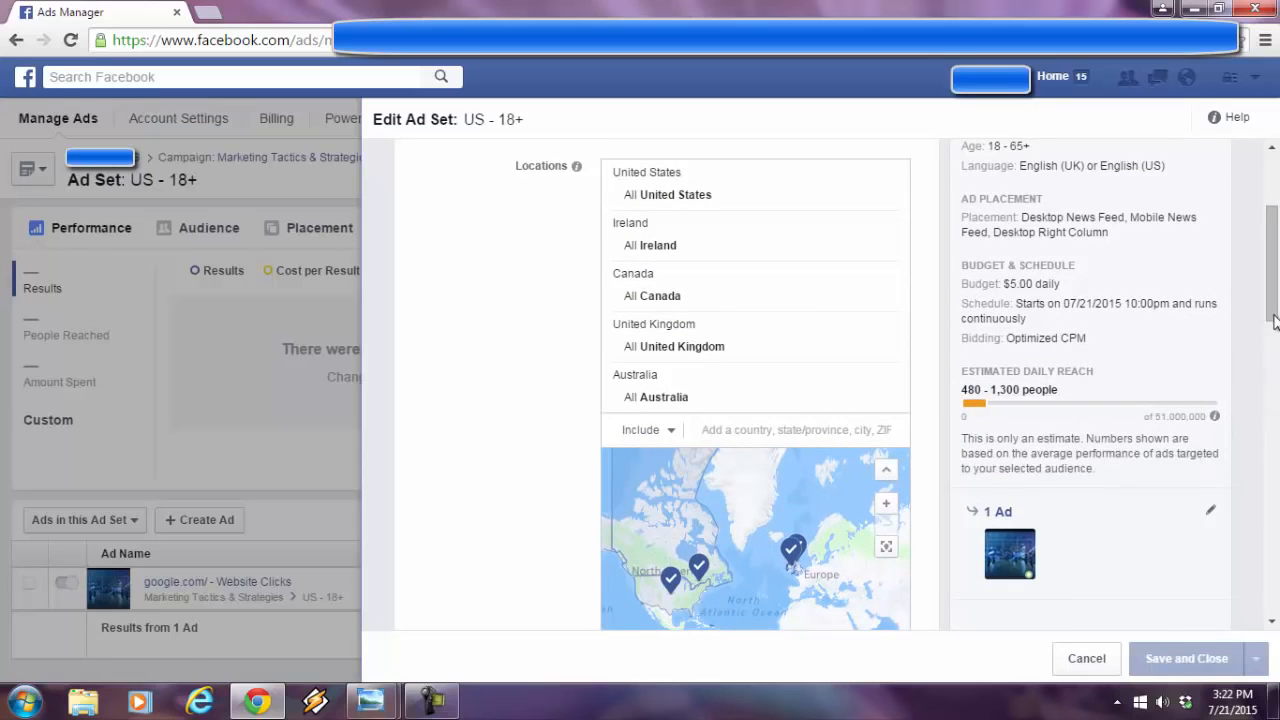
scroll(1274, 292, up, 1)
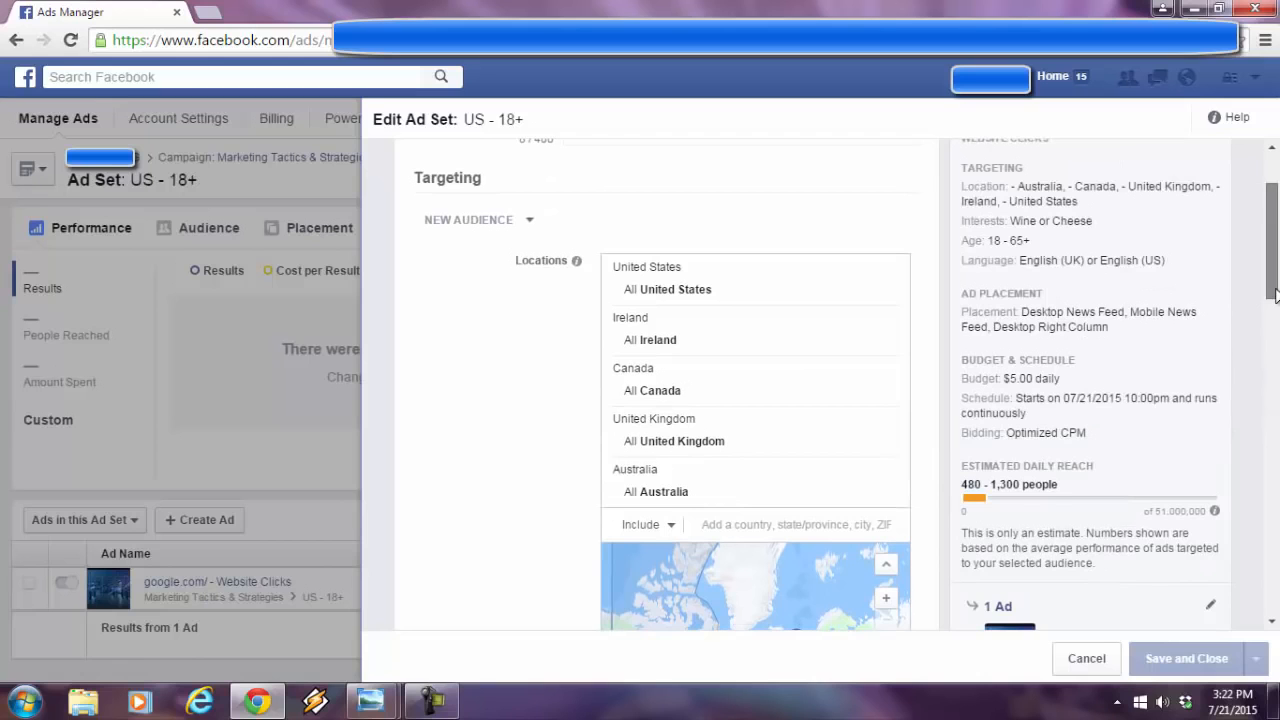
scroll(1275, 292, up, 1)
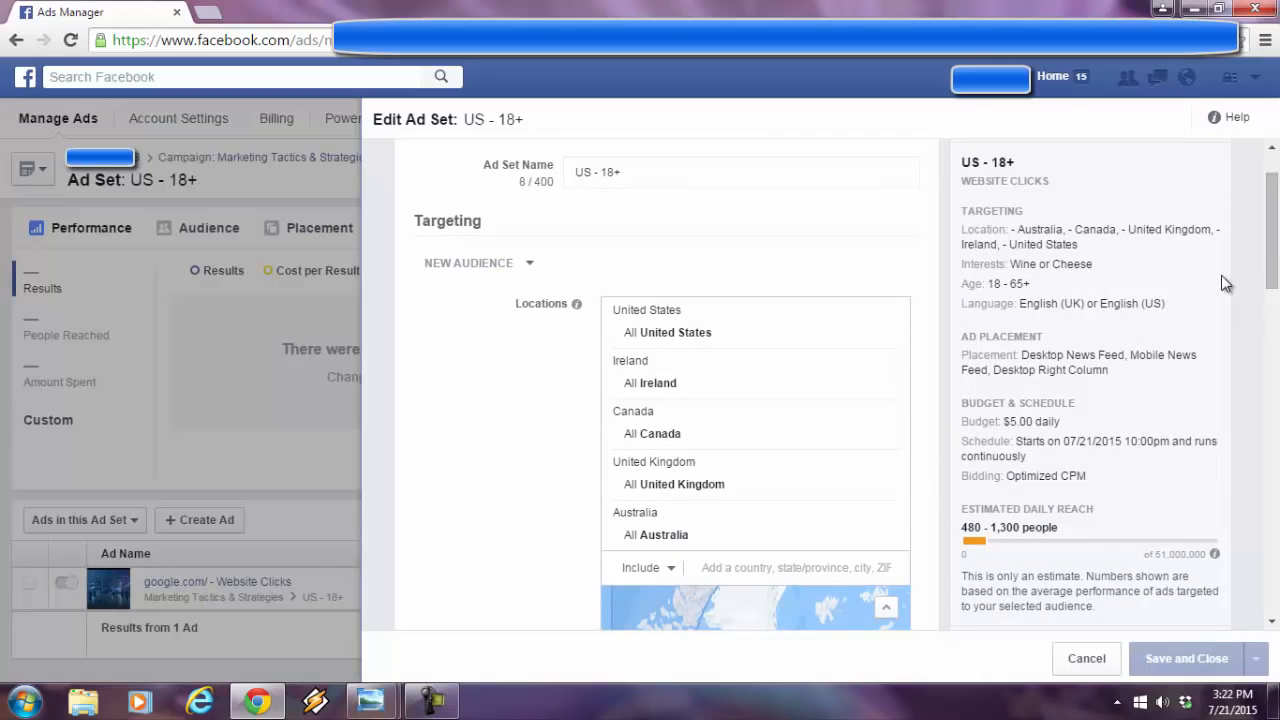
Minimize the browser, launch Social Interest Freak from the desktop and log in to Facebook
click(1192, 10)
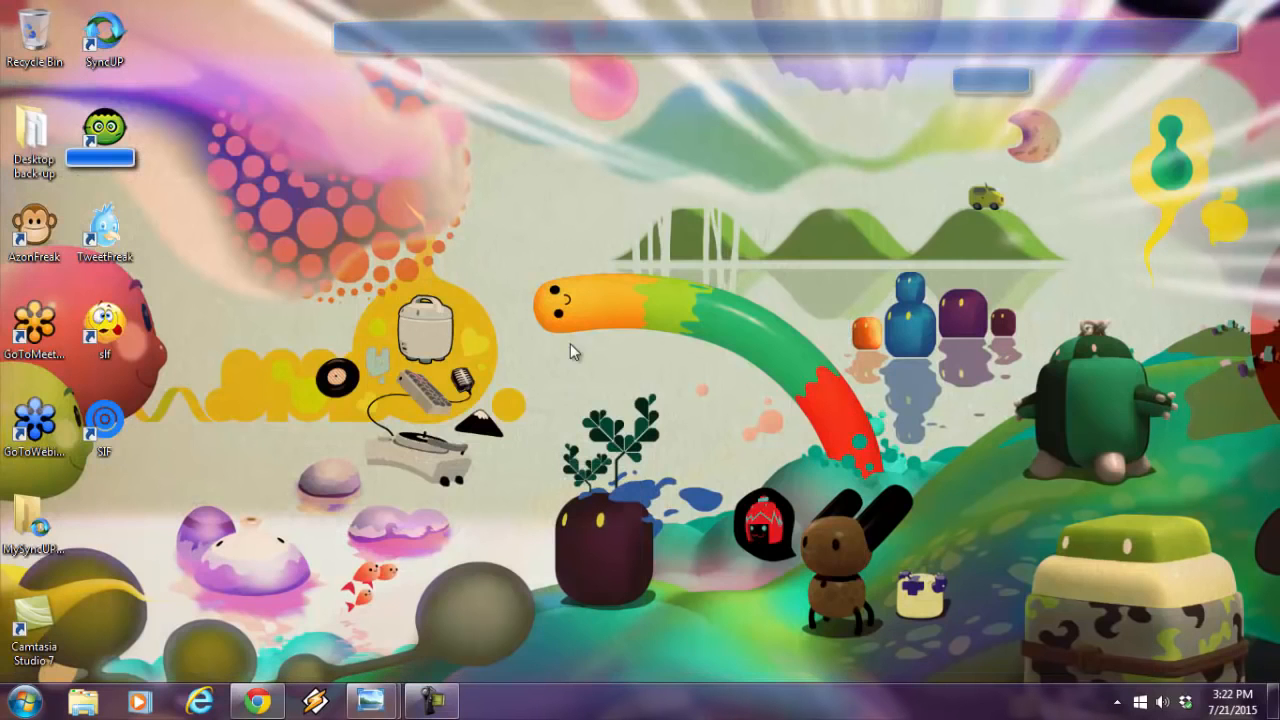
double_click(117, 432)
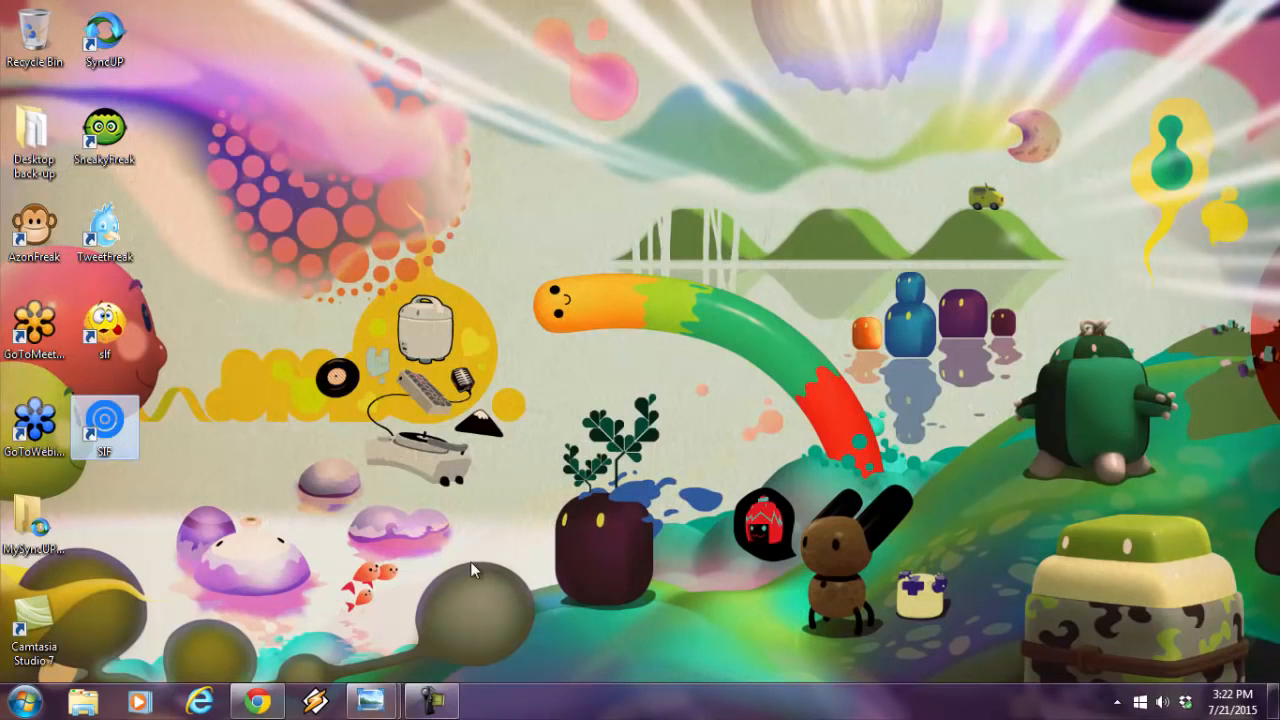
click(451, 455)
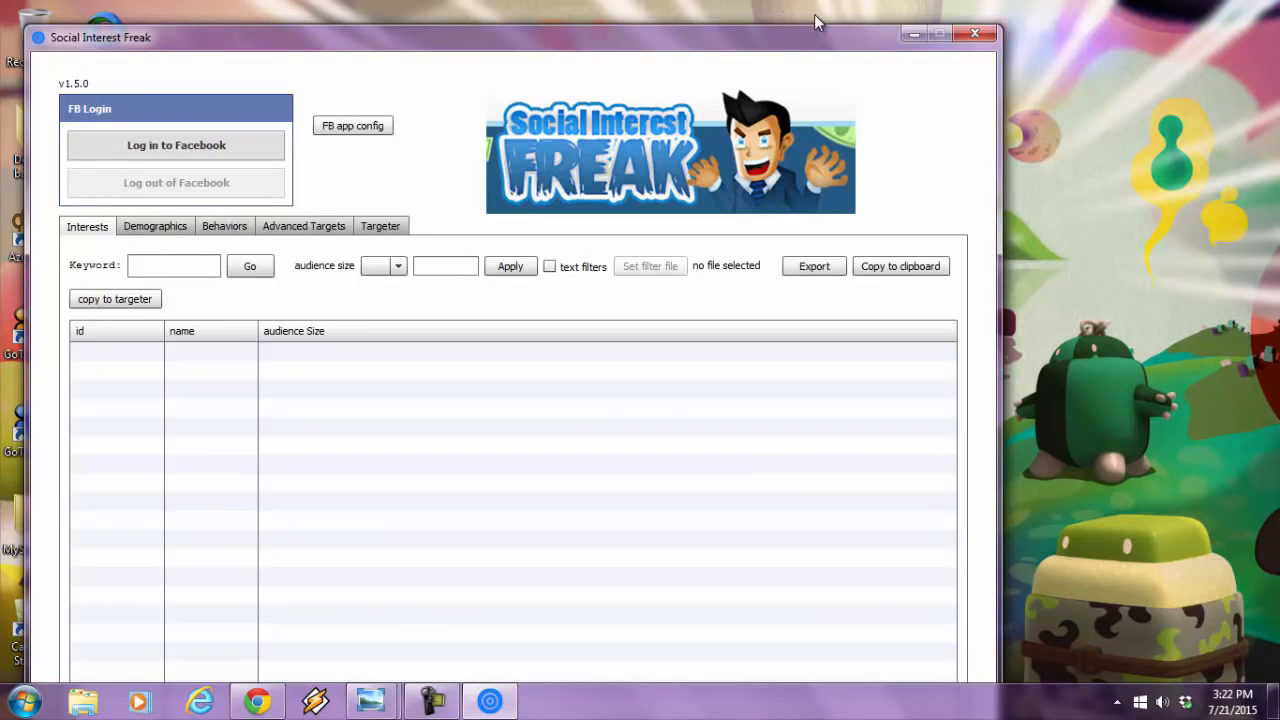
drag(812, 30, 1046, 30)
click(467, 147)
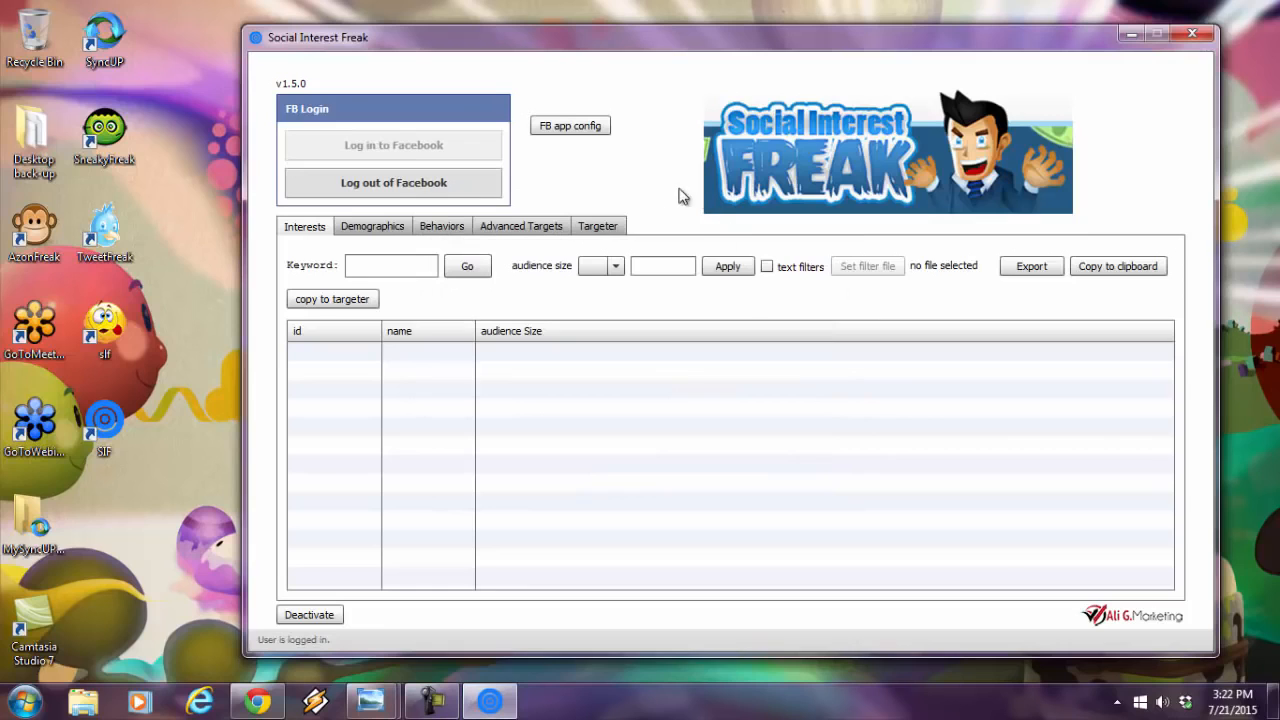
Fetch the US - 18+ ad set in the Targeter by its ad set ID
click(608, 227)
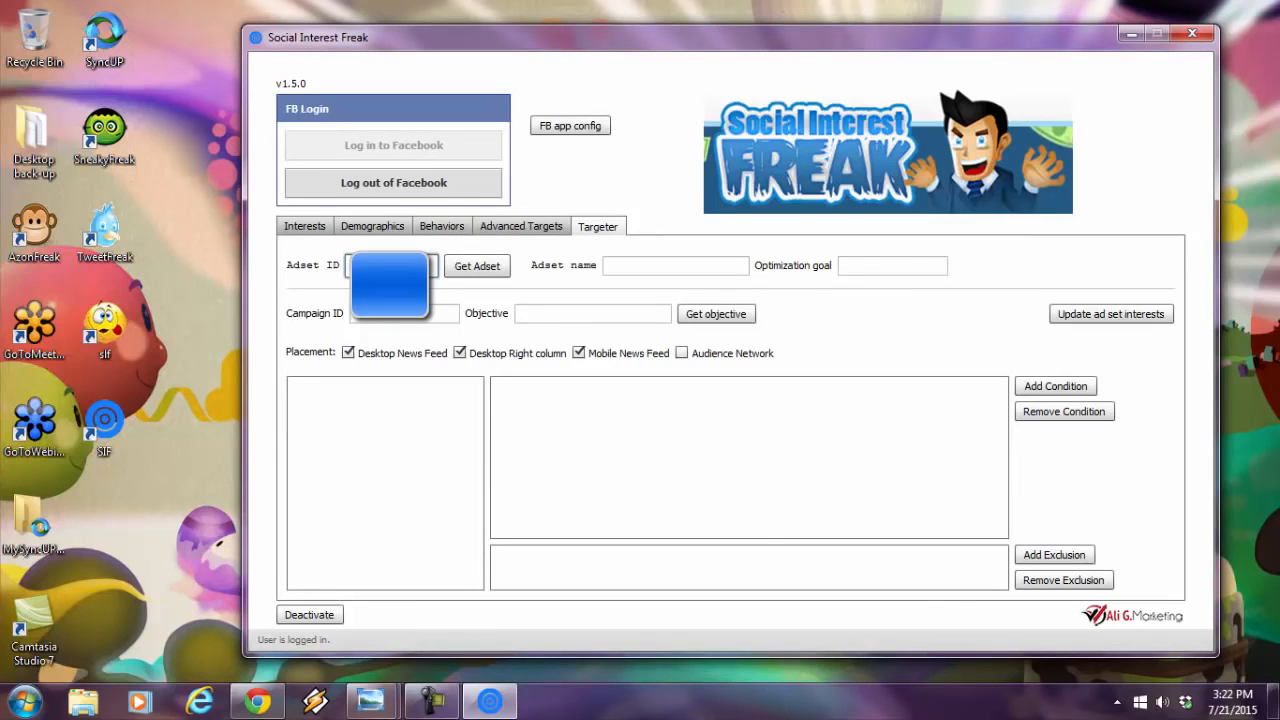
click(478, 276)
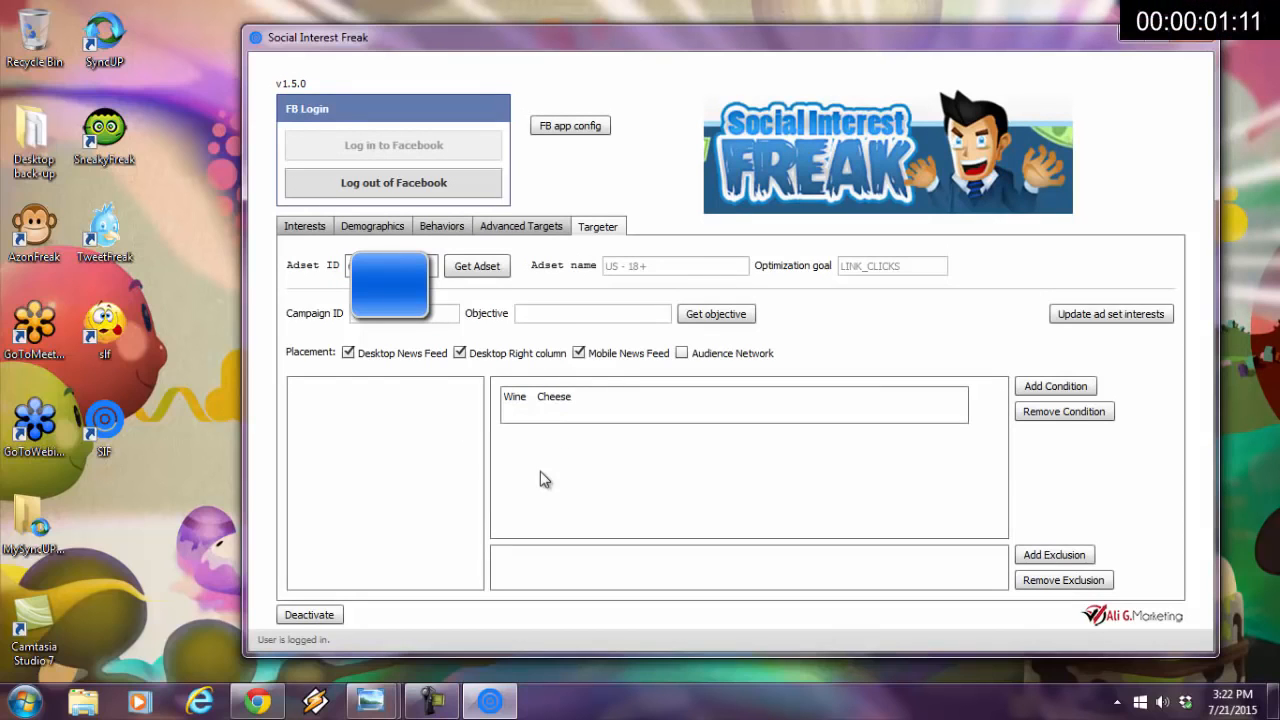
Add a second condition holding the Cheese interest and update the ad set interests
click(1050, 394)
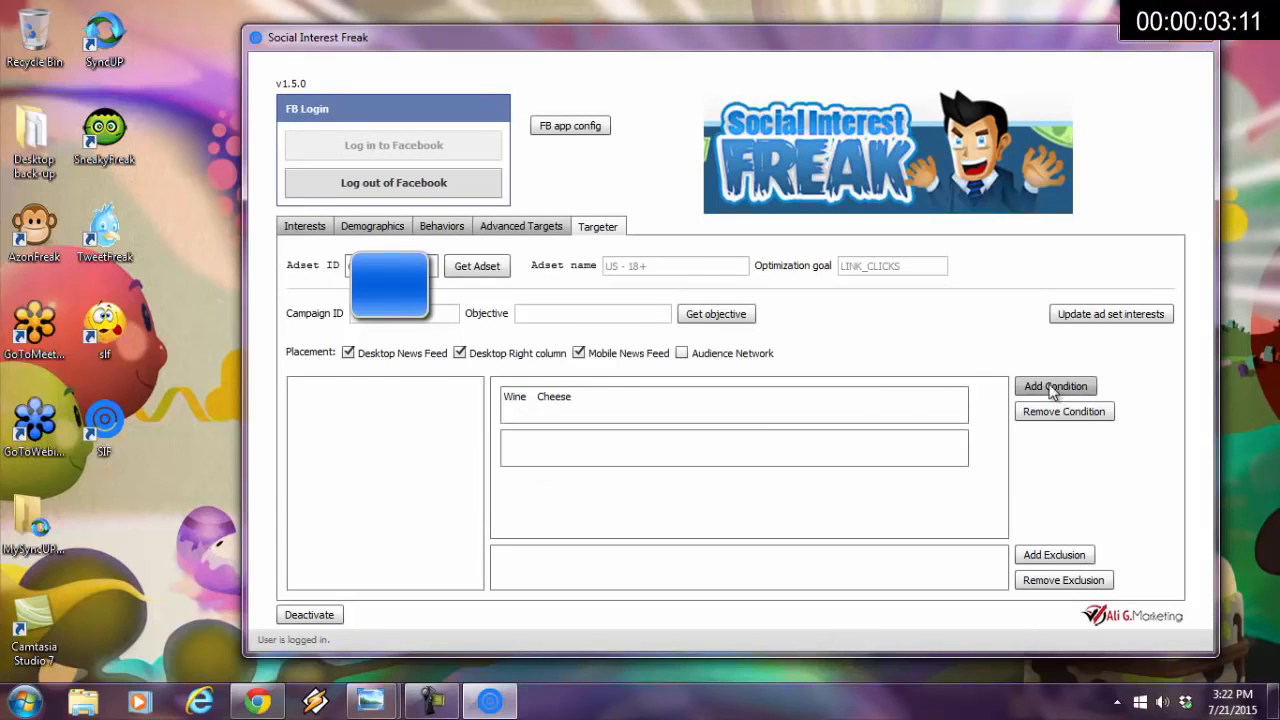
drag(558, 403, 541, 455)
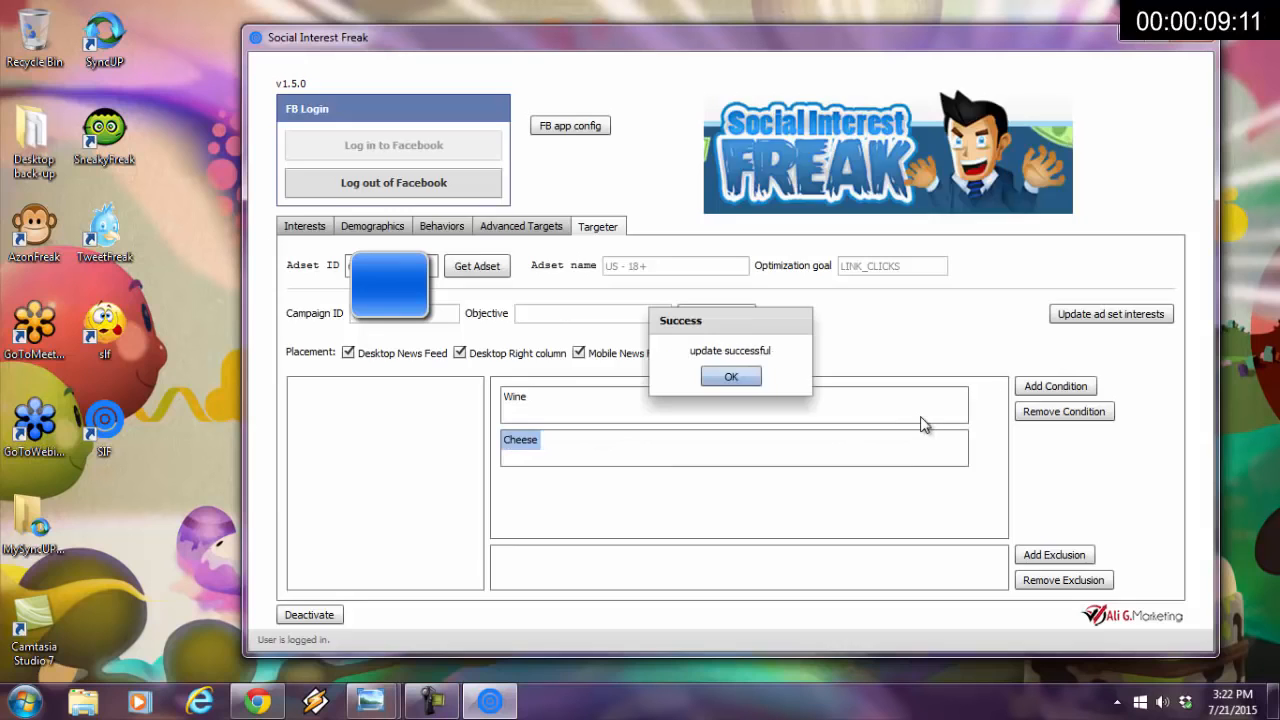
click(750, 383)
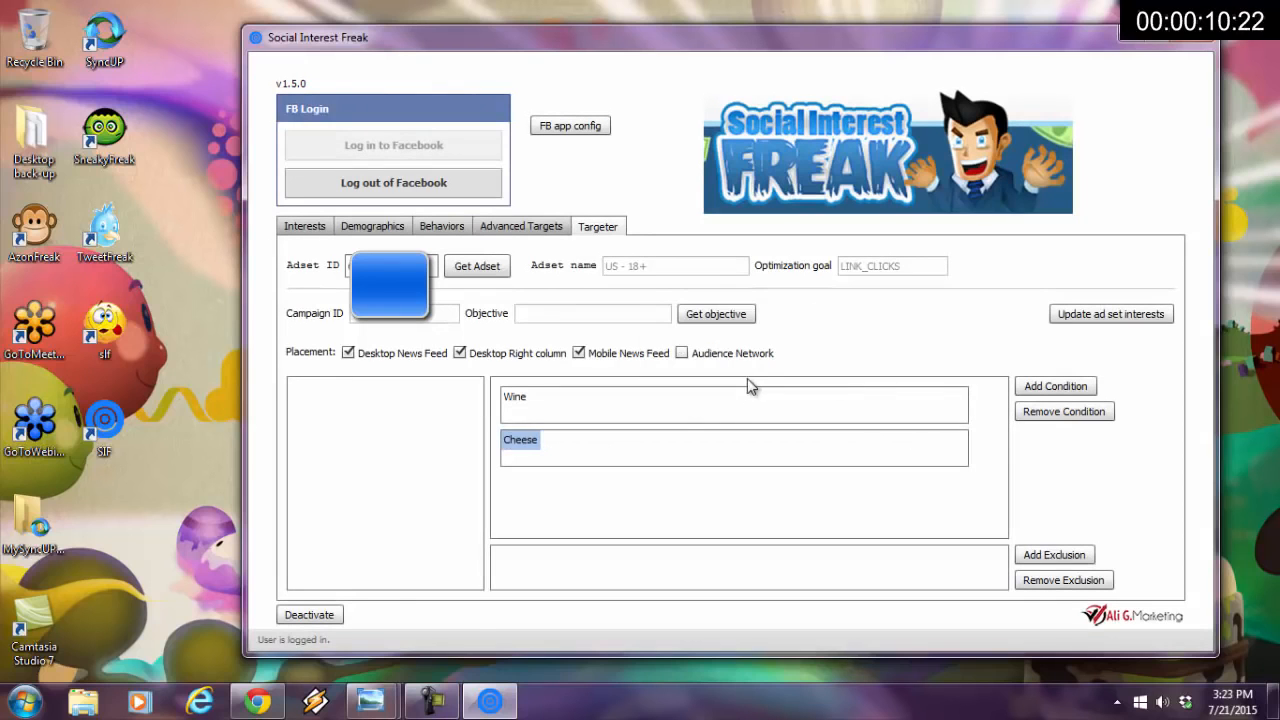
Switch to Ads Manager in Chrome and check the reloaded ad set's targeting summary and estimated daily reach
click(260, 699)
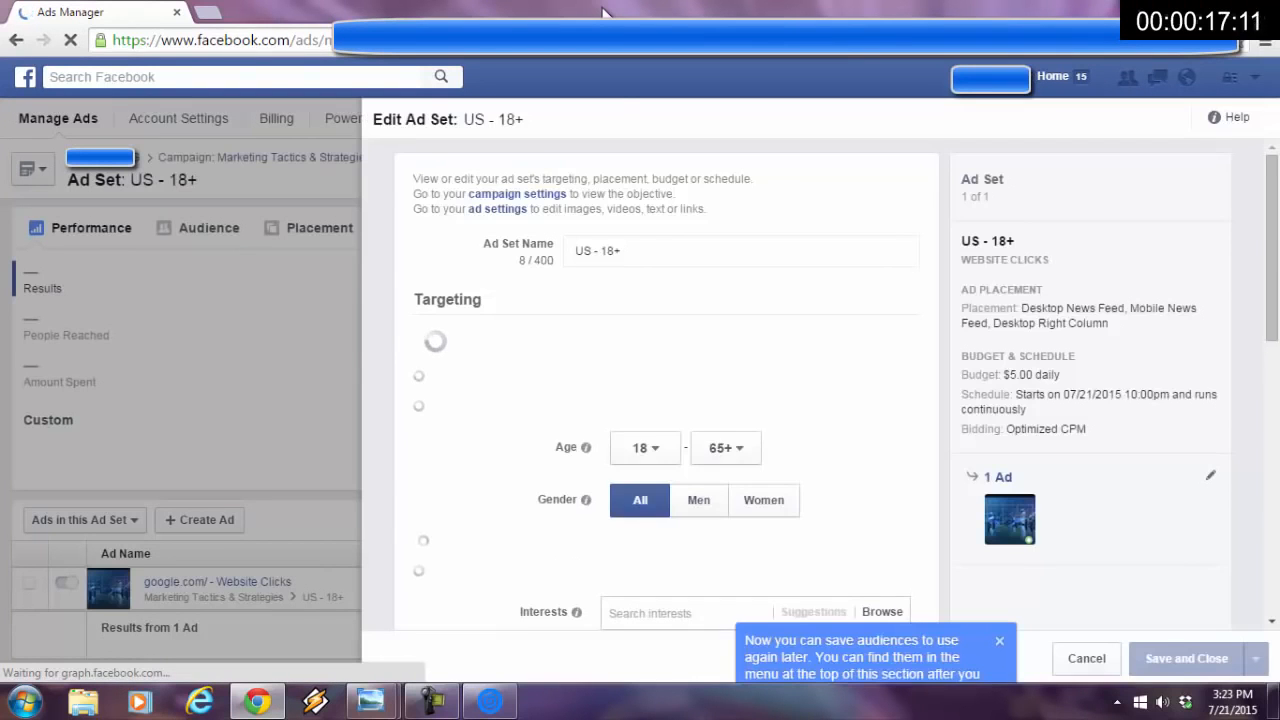
drag(1277, 240, 1277, 355)
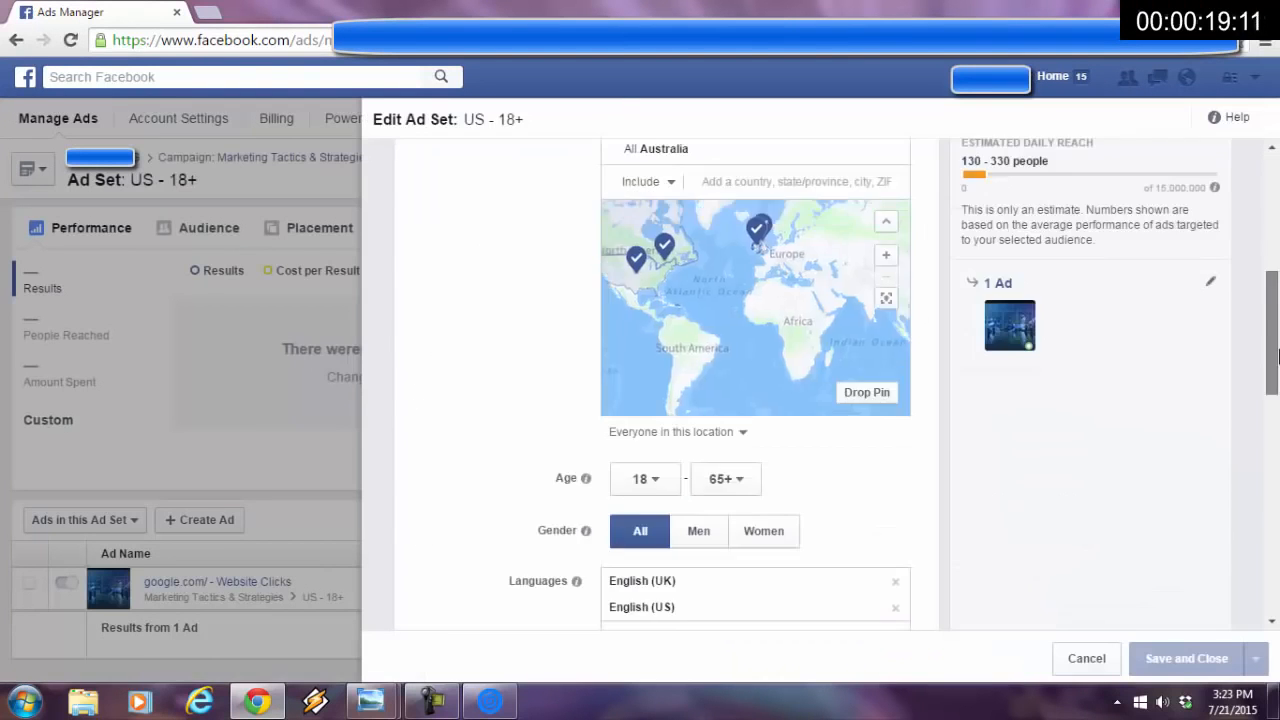
scroll(1275, 400, up, 3)
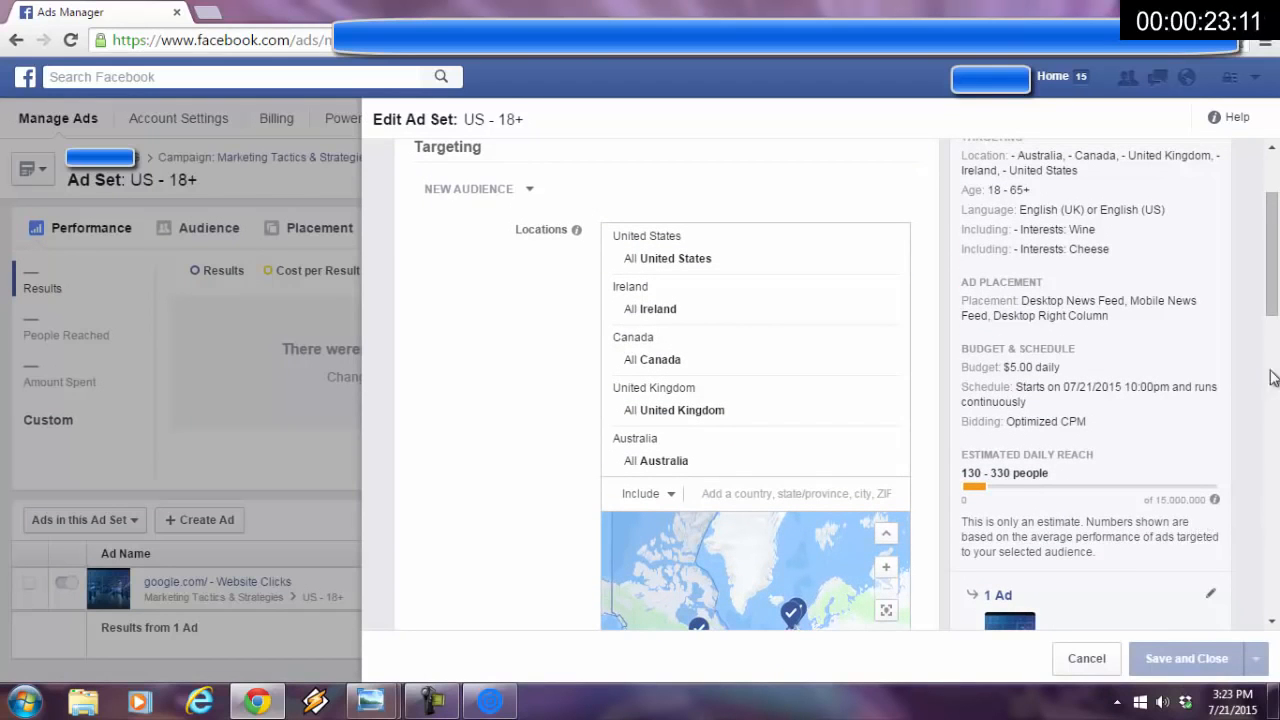
drag(1277, 313, 1278, 270)
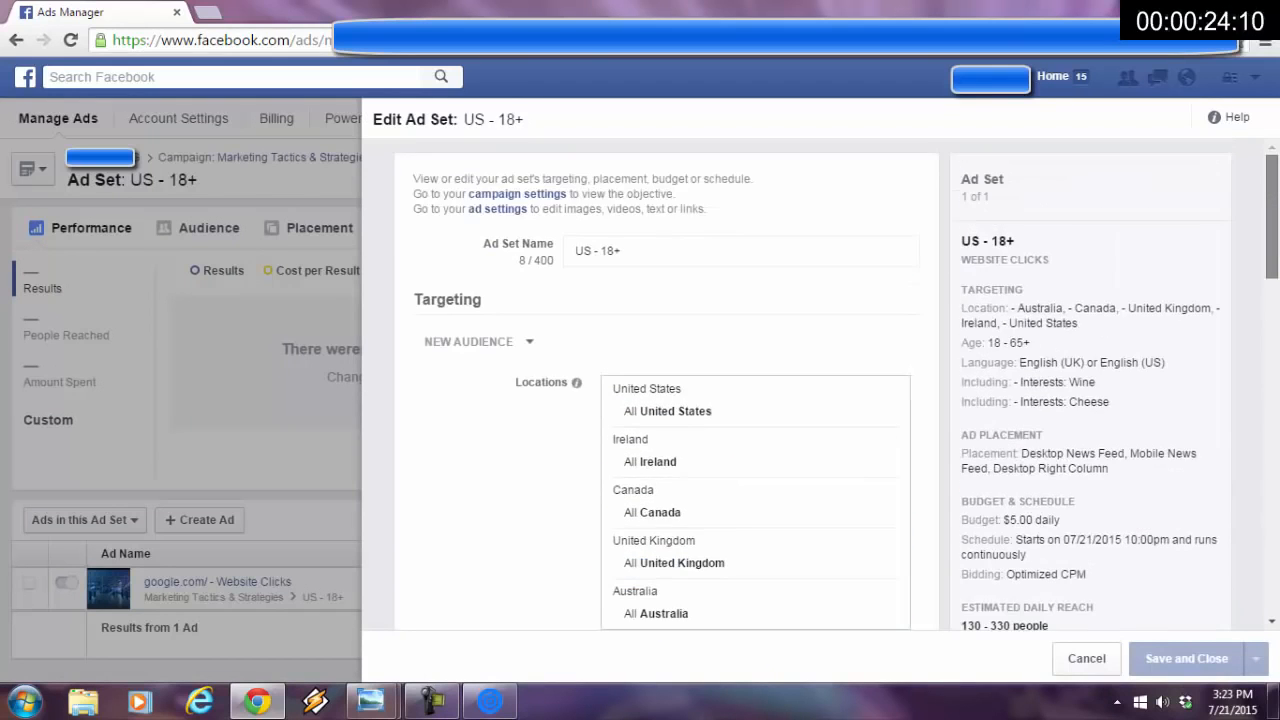
Switch to Social Interest Freak and add a third, empty condition to the ad set
click(496, 703)
click(1030, 385)
Search interests for the keyword "wine" and copy the results to the targeter
click(308, 228)
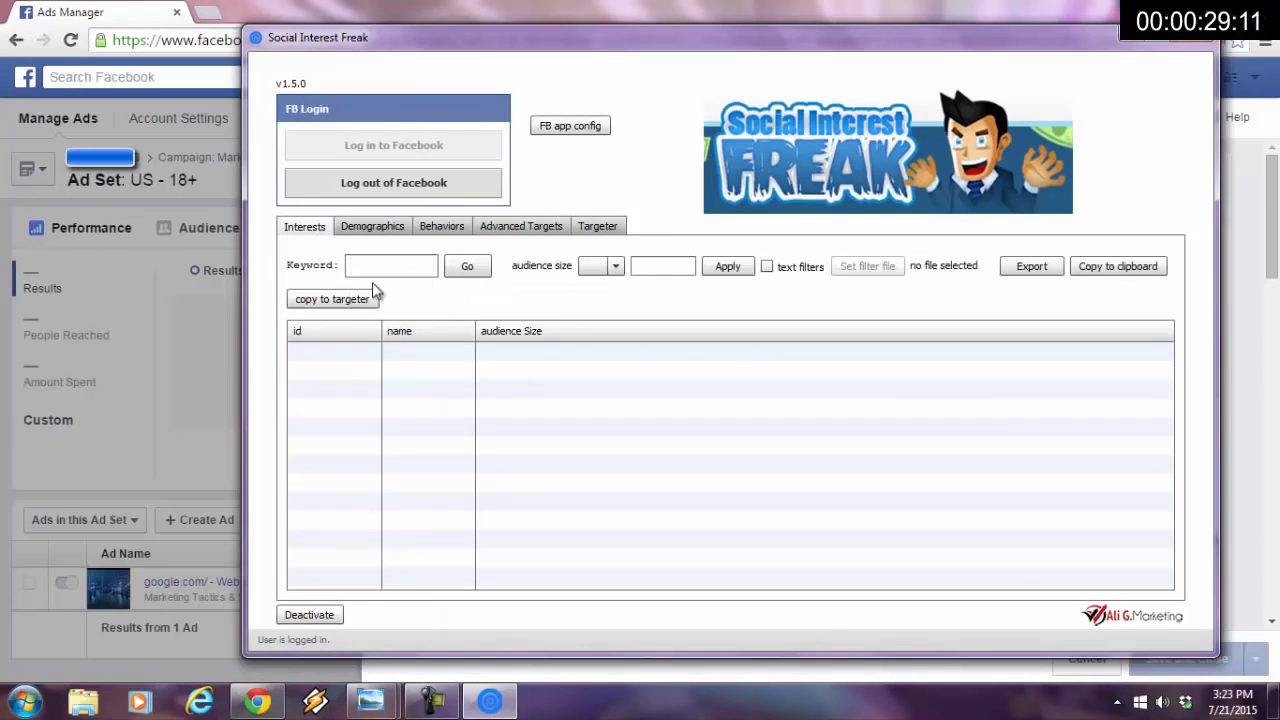
click(394, 268)
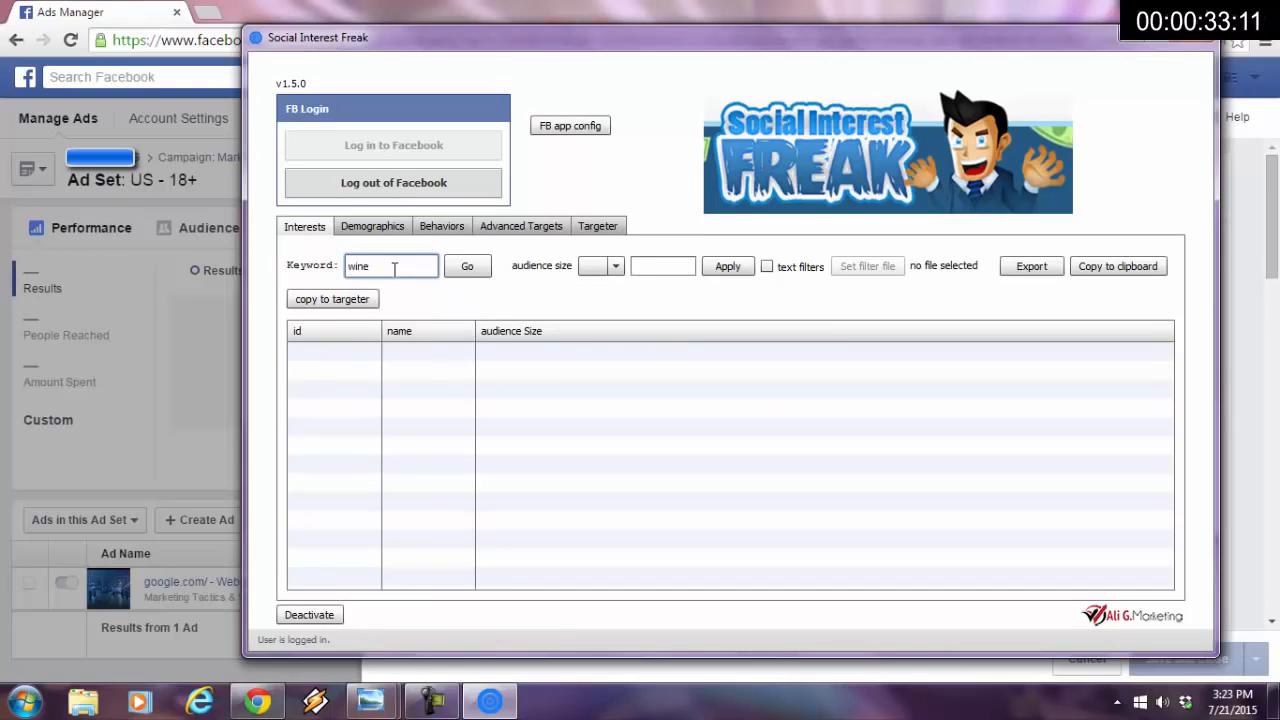
click(464, 270)
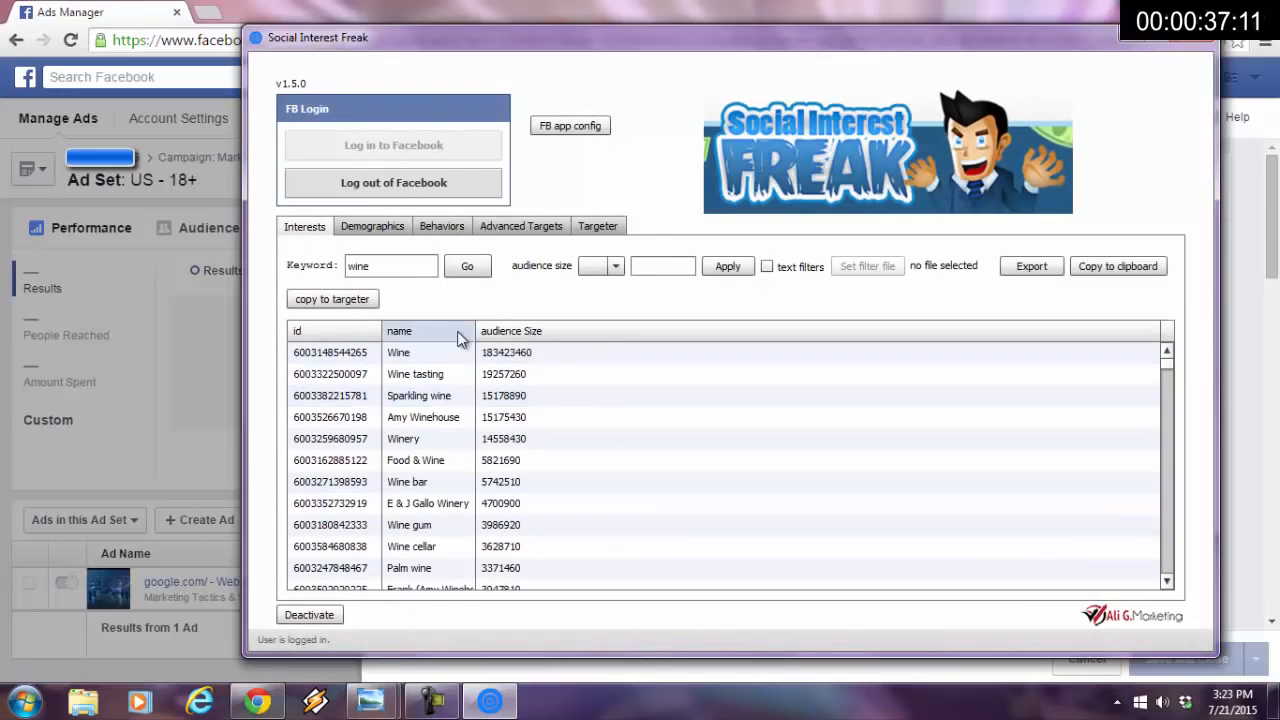
click(332, 301)
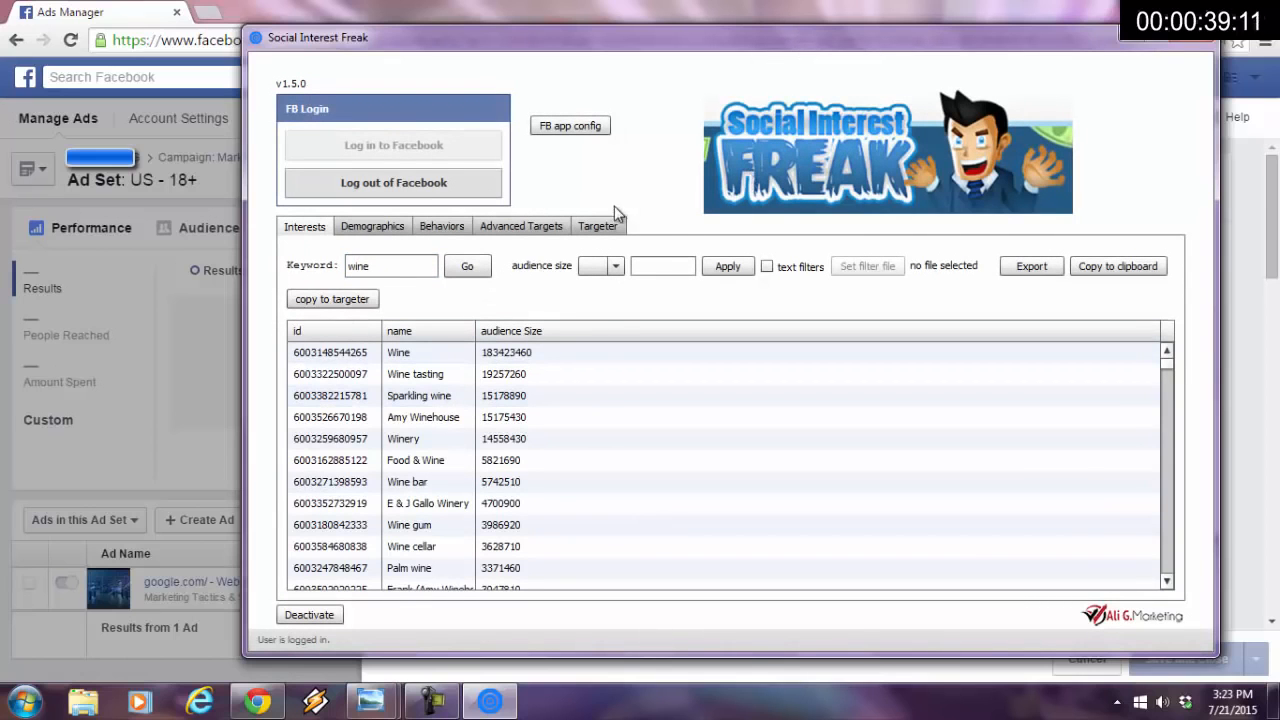
Move Wine tasting, Winery, Wine bar, Food & Wine and Wine cellar into the third condition and update the ad set interests
click(598, 226)
drag(345, 405, 604, 502)
drag(330, 447, 640, 490)
drag(307, 467, 655, 490)
drag(372, 445, 749, 487)
drag(345, 484, 812, 486)
click(1110, 316)
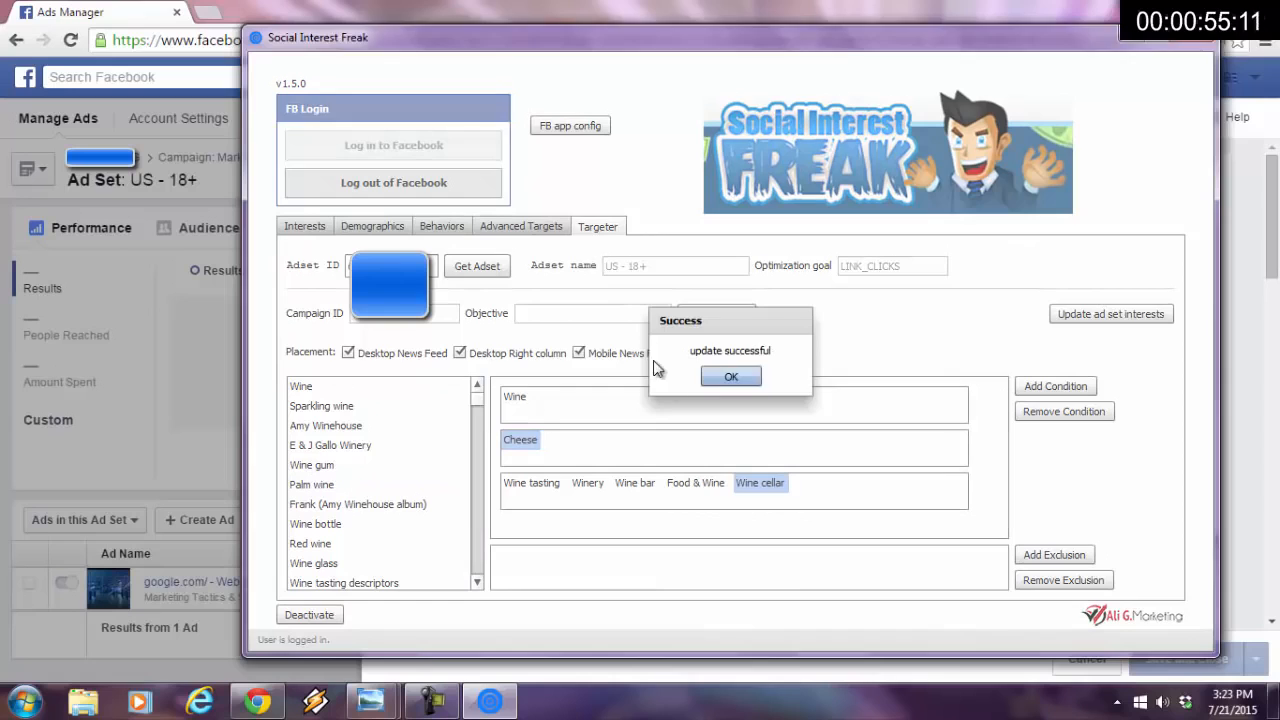
click(731, 376)
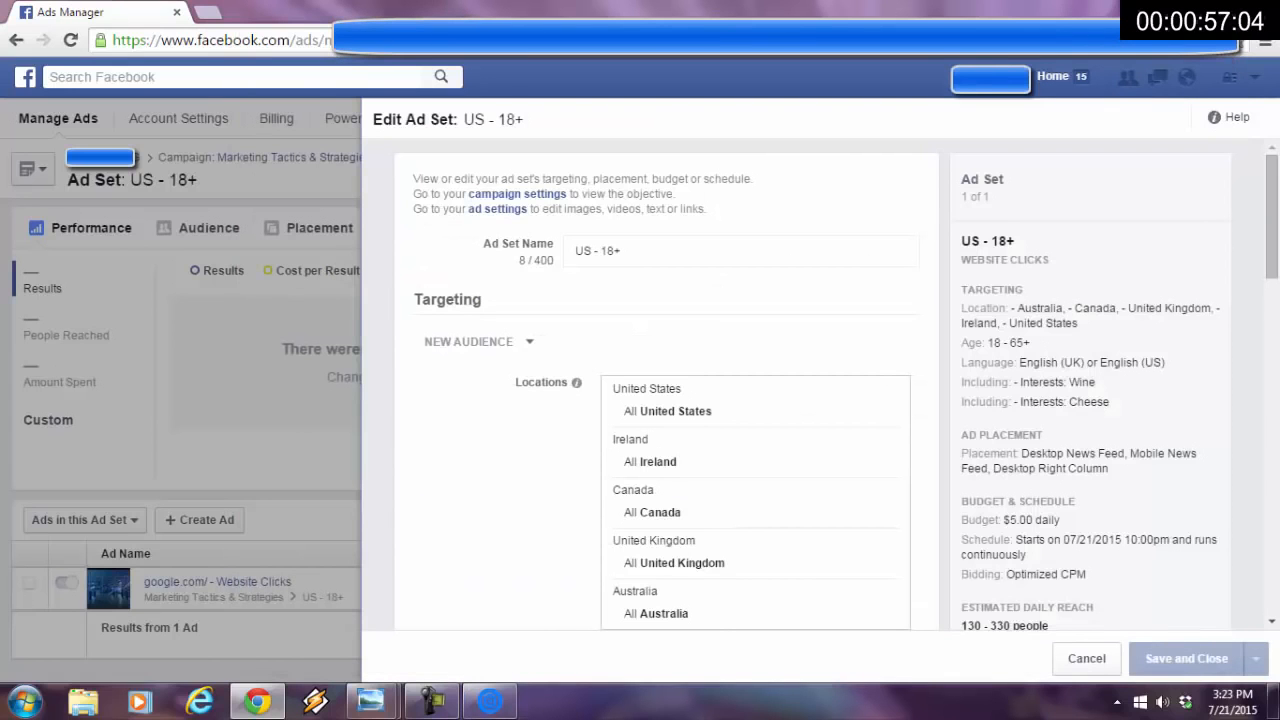
Reload the ad set in Ads Manager and examine its included interest groups and estimated daily reach
click(70, 40)
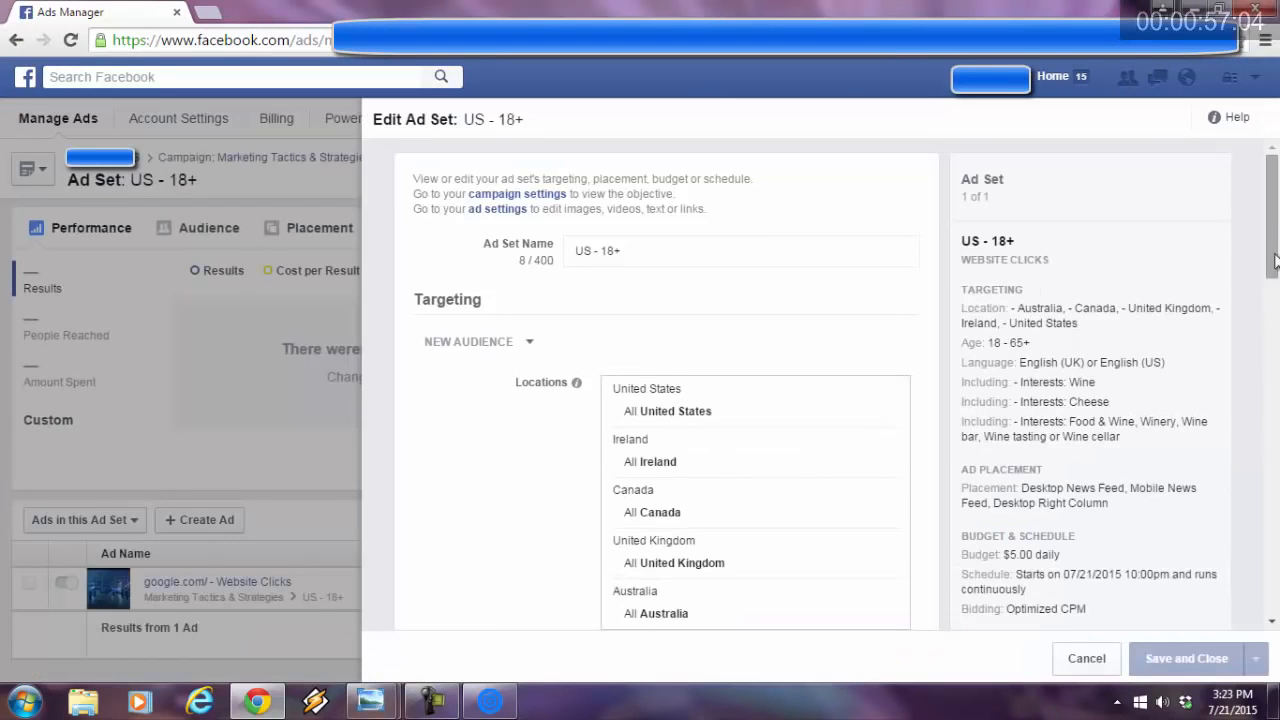
drag(1275, 235, 1276, 285)
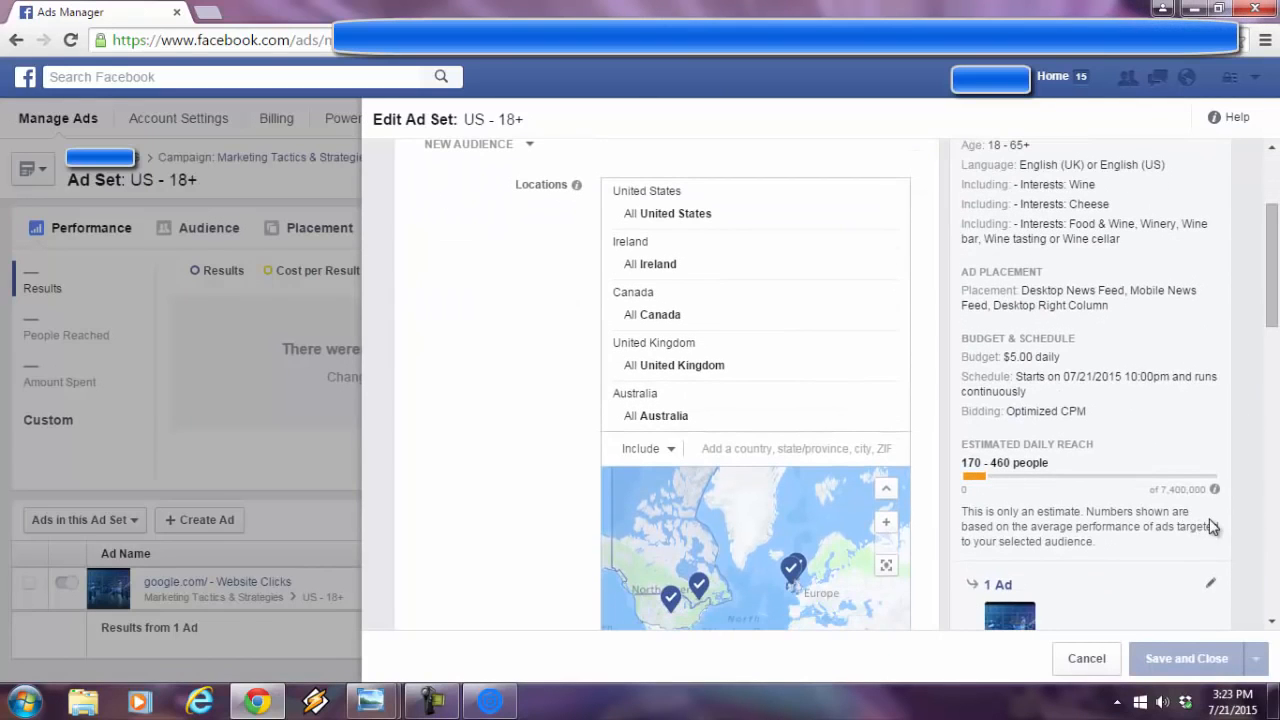
drag(1273, 311, 1273, 285)
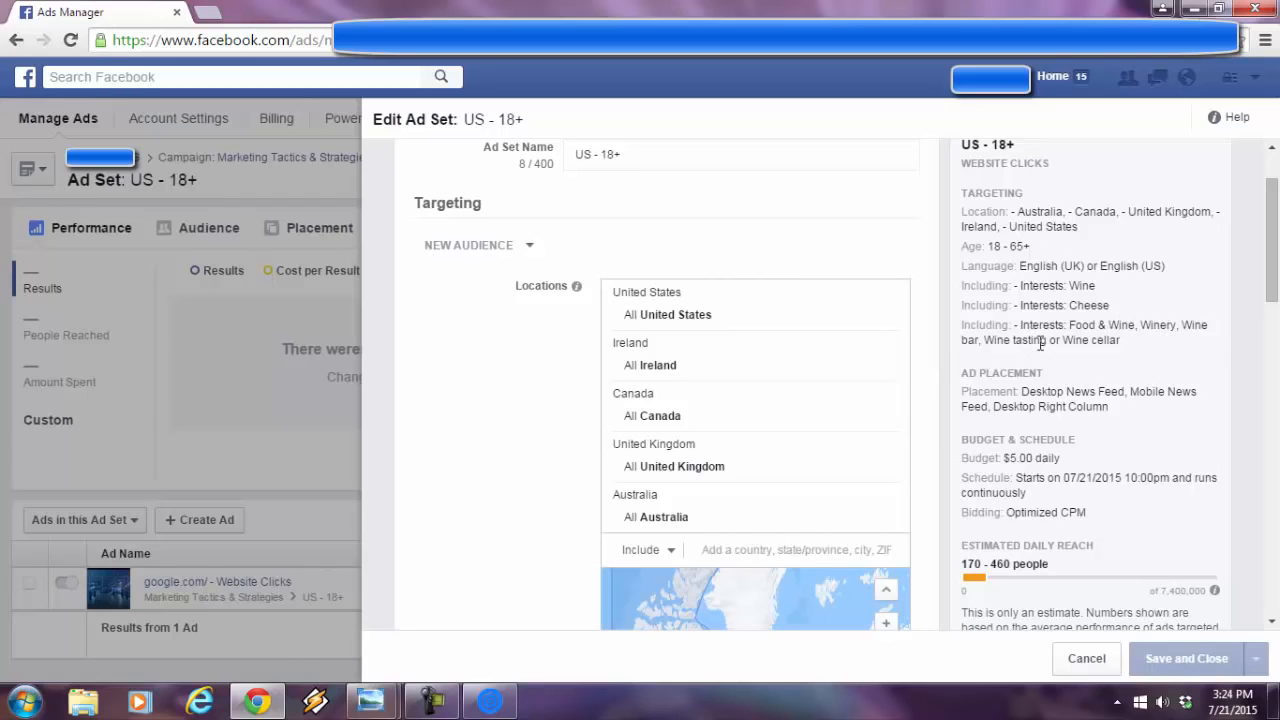
drag(1275, 259, 1278, 316)
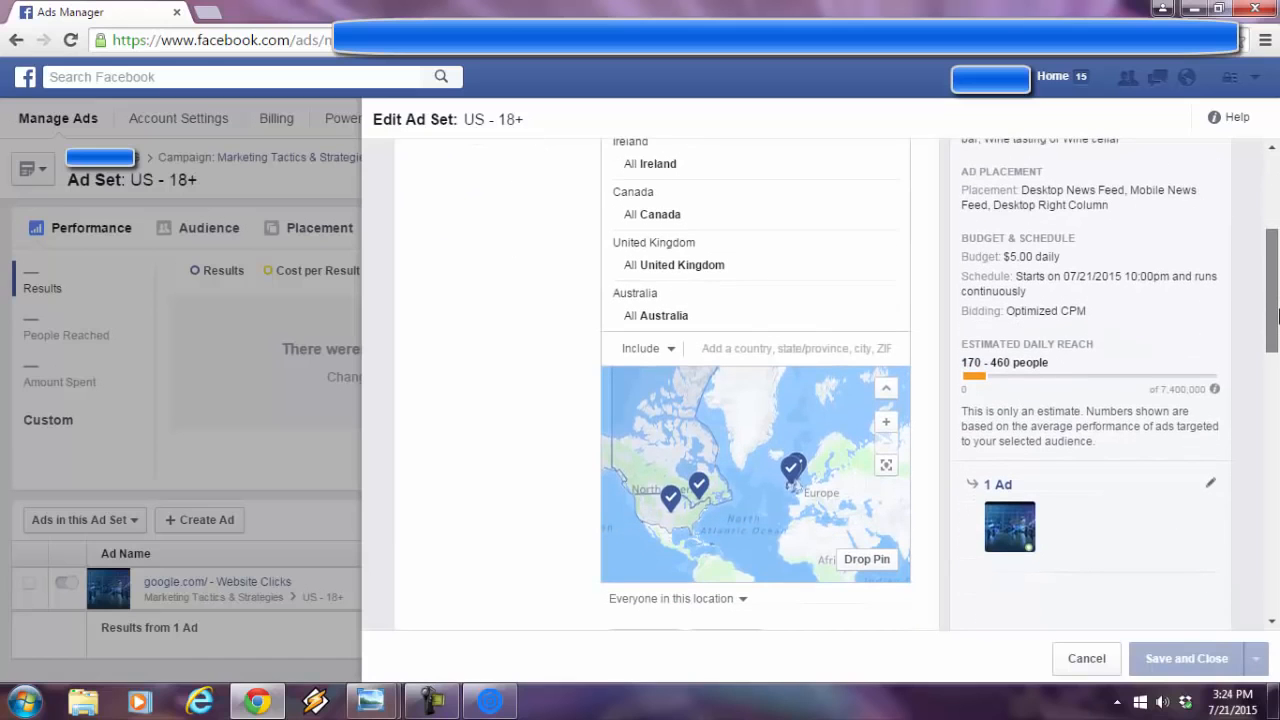
Review the ad set's targeting summary, placement, budget and estimated daily reach with the three included interest groups
drag(1278, 316, 1274, 218)
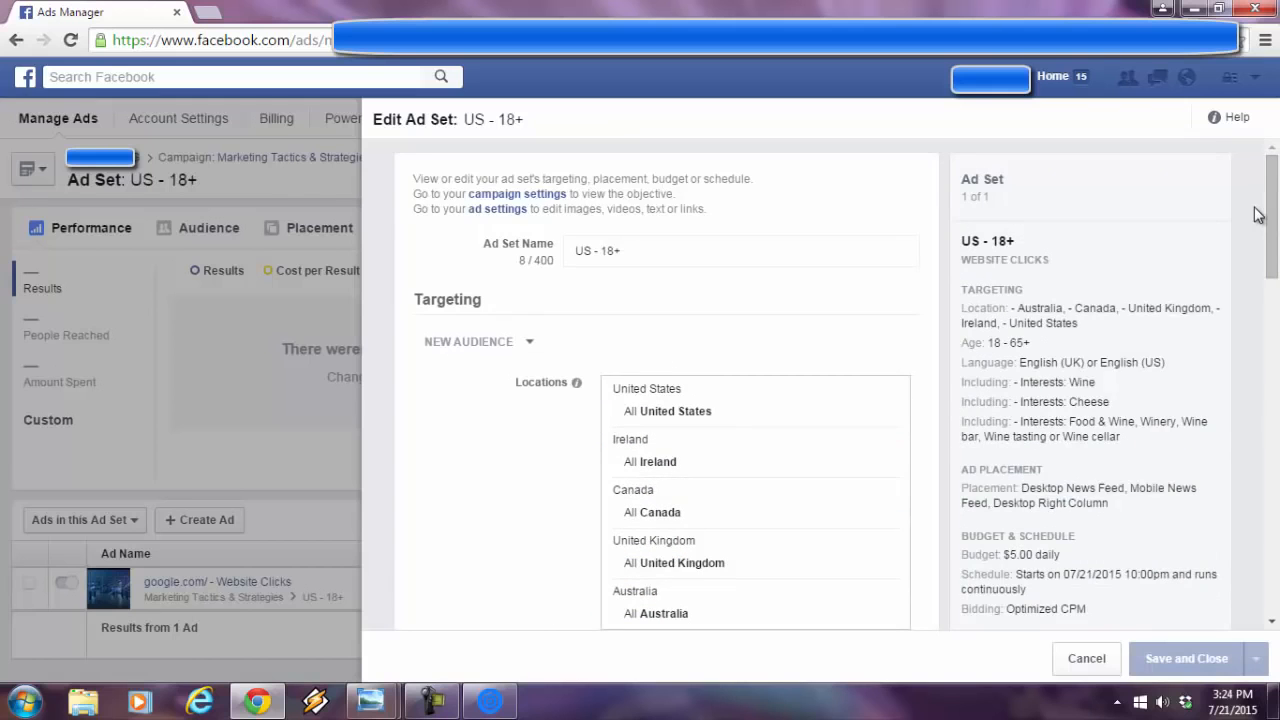
drag(1274, 215, 1275, 282)
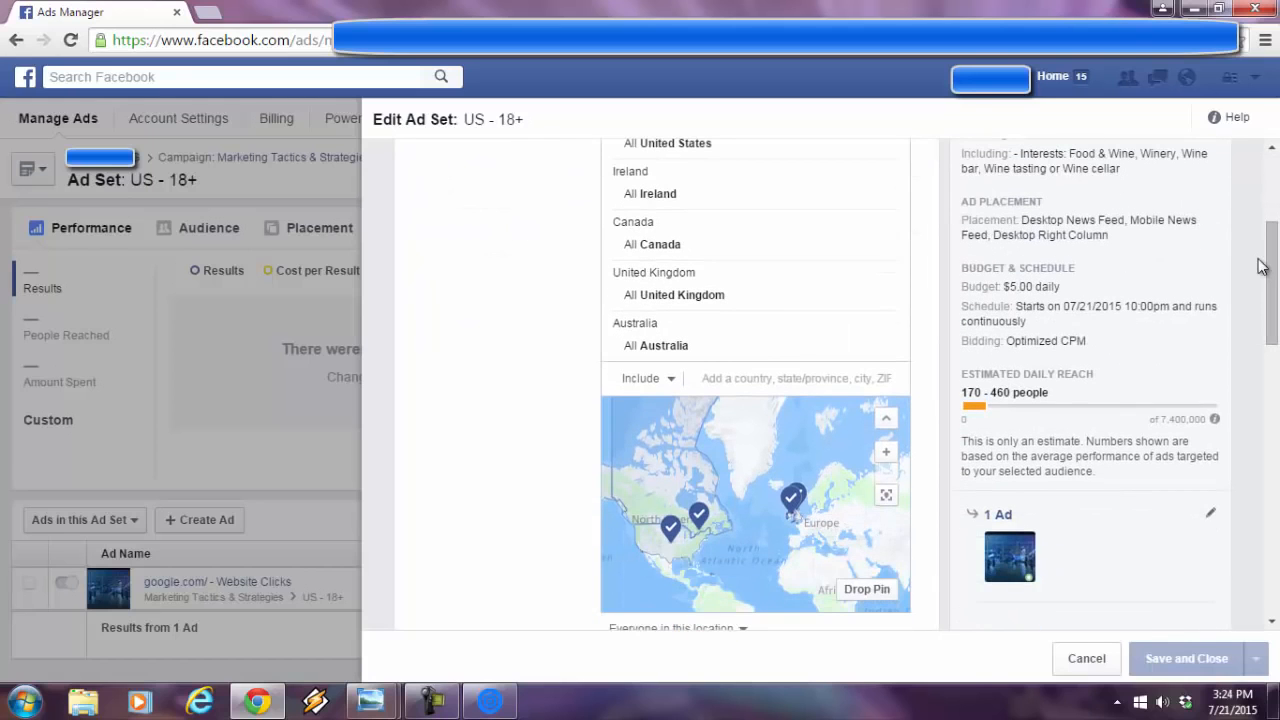
drag(1270, 285, 1274, 224)
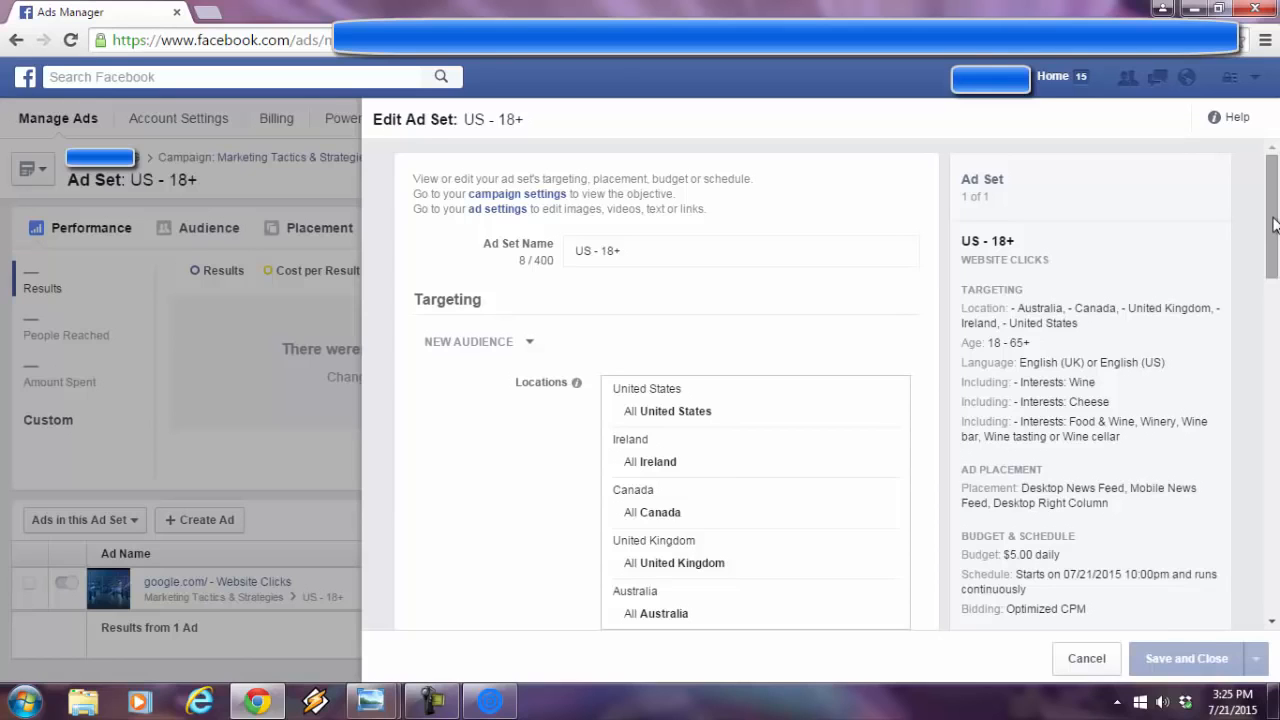
drag(1273, 224, 1273, 268)
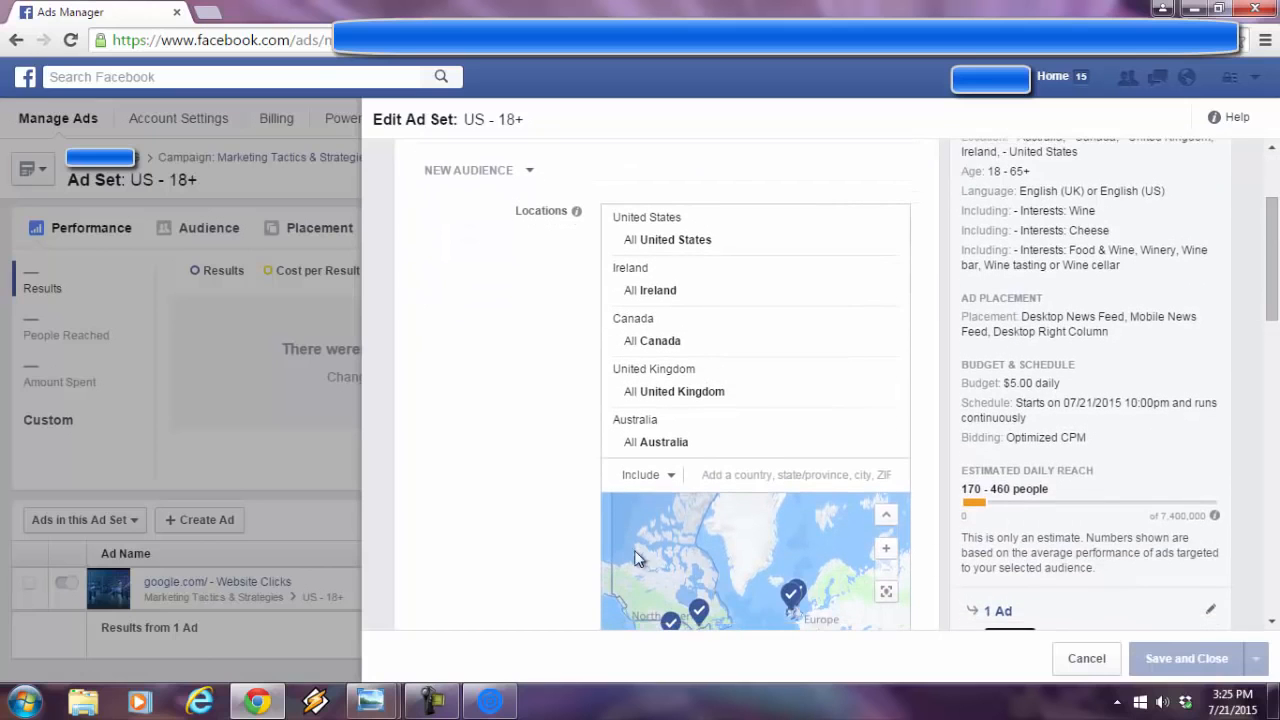
Switch to Social Interest Freak and look over the School, Education and Employer options of the demographics search
click(490, 701)
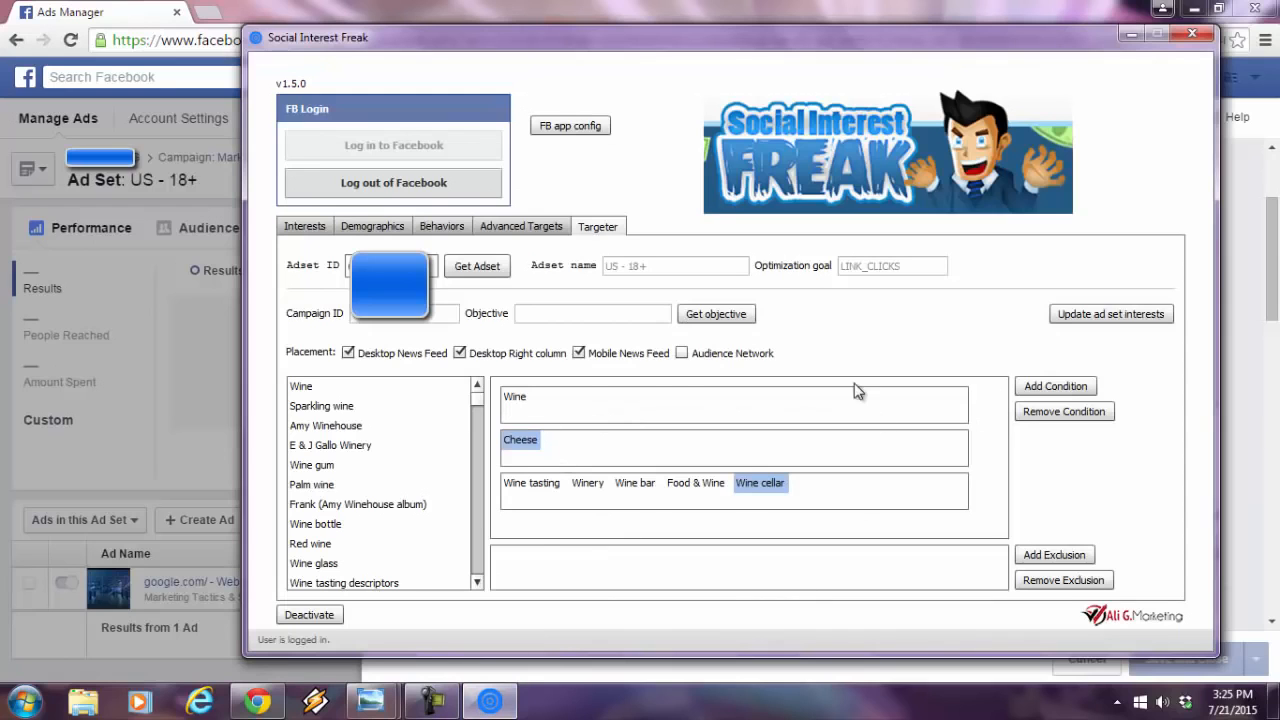
click(368, 233)
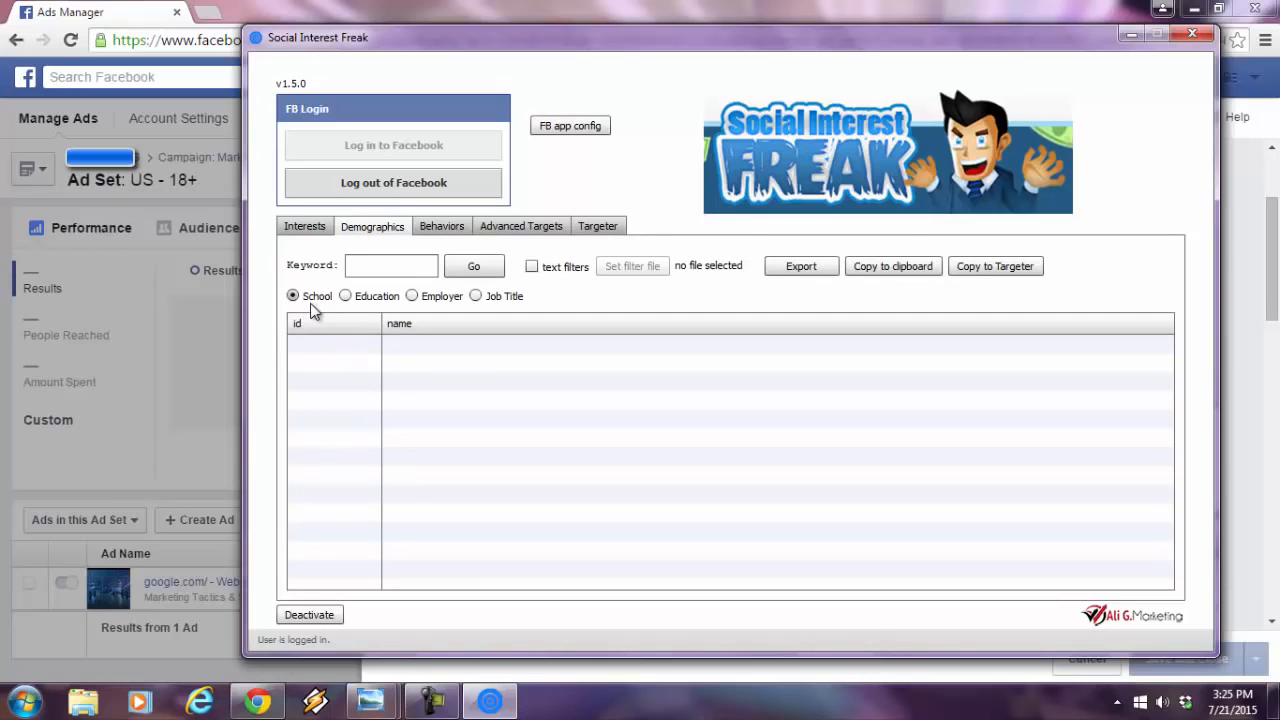
click(357, 296)
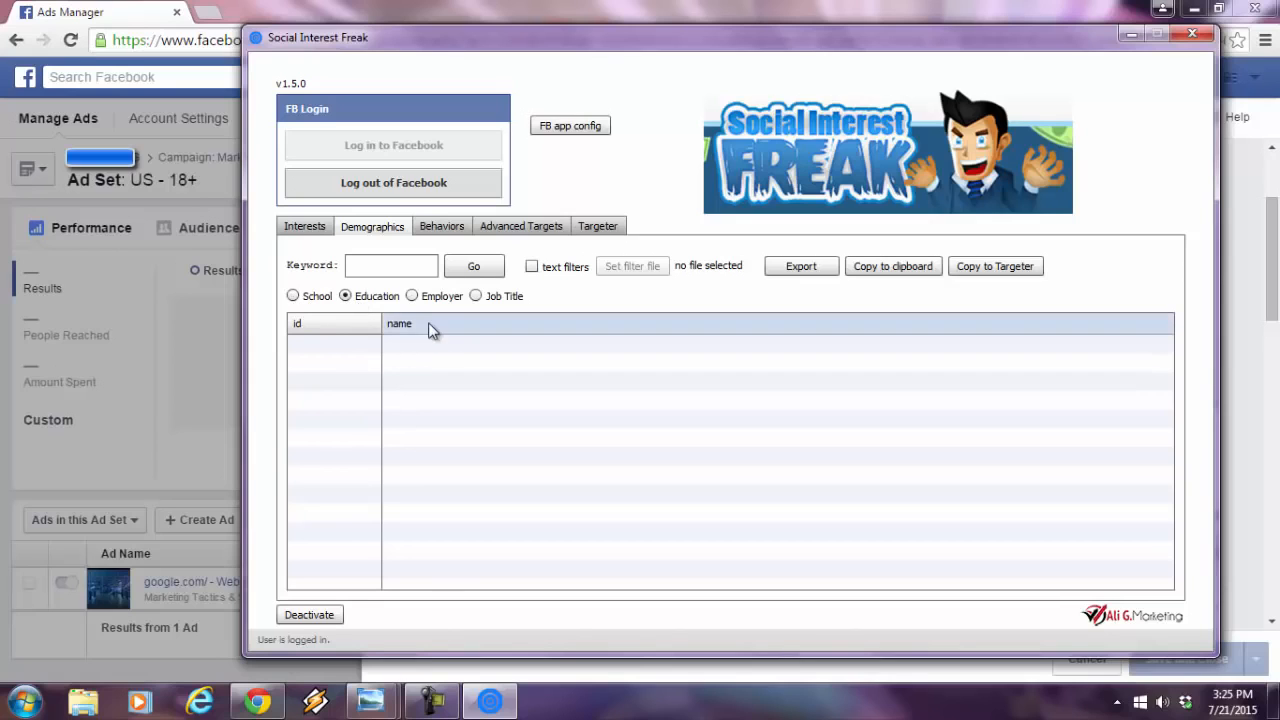
click(412, 297)
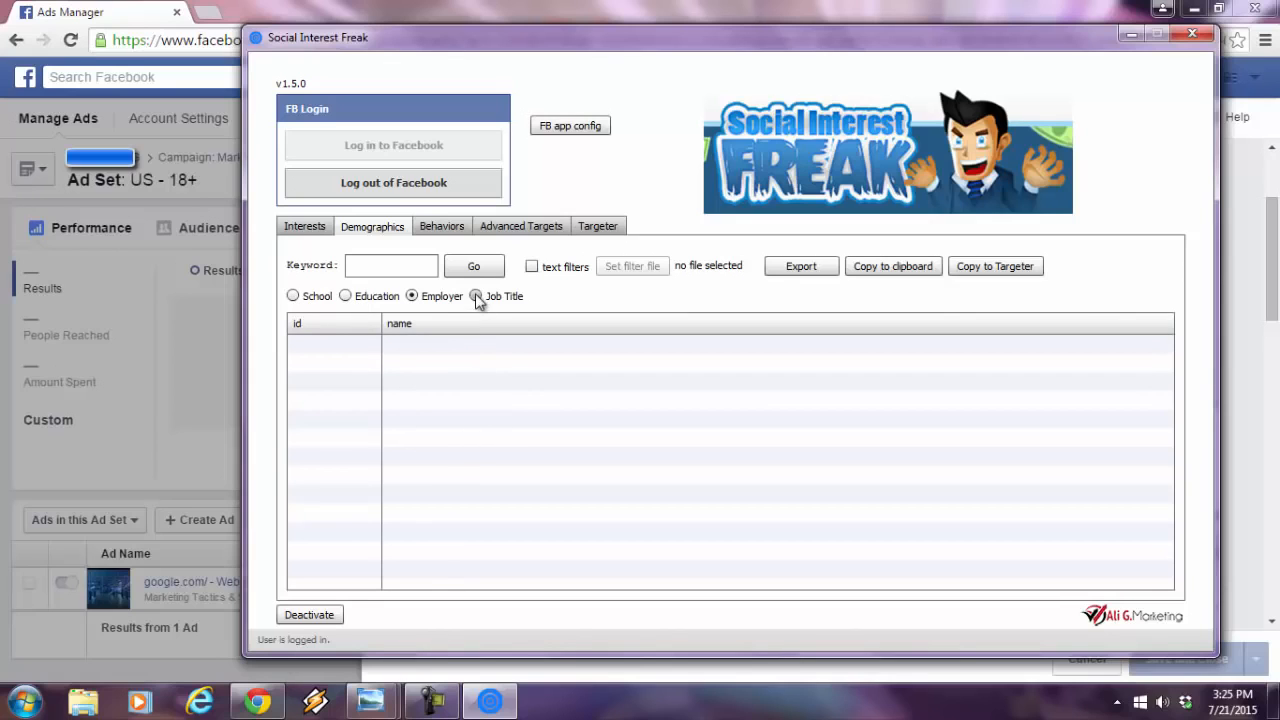
Retrieve the behaviors list with a wider name column and sort it by audience size from largest to smallest
click(437, 225)
click(340, 265)
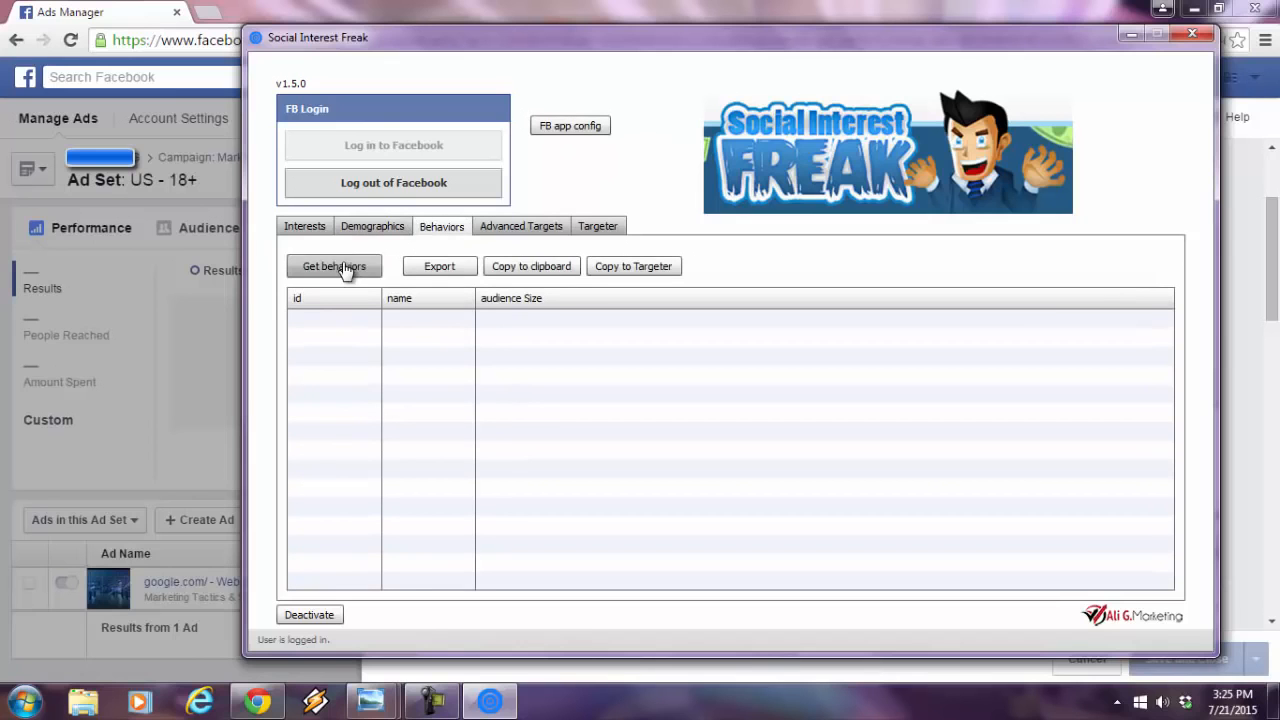
drag(476, 300, 584, 298)
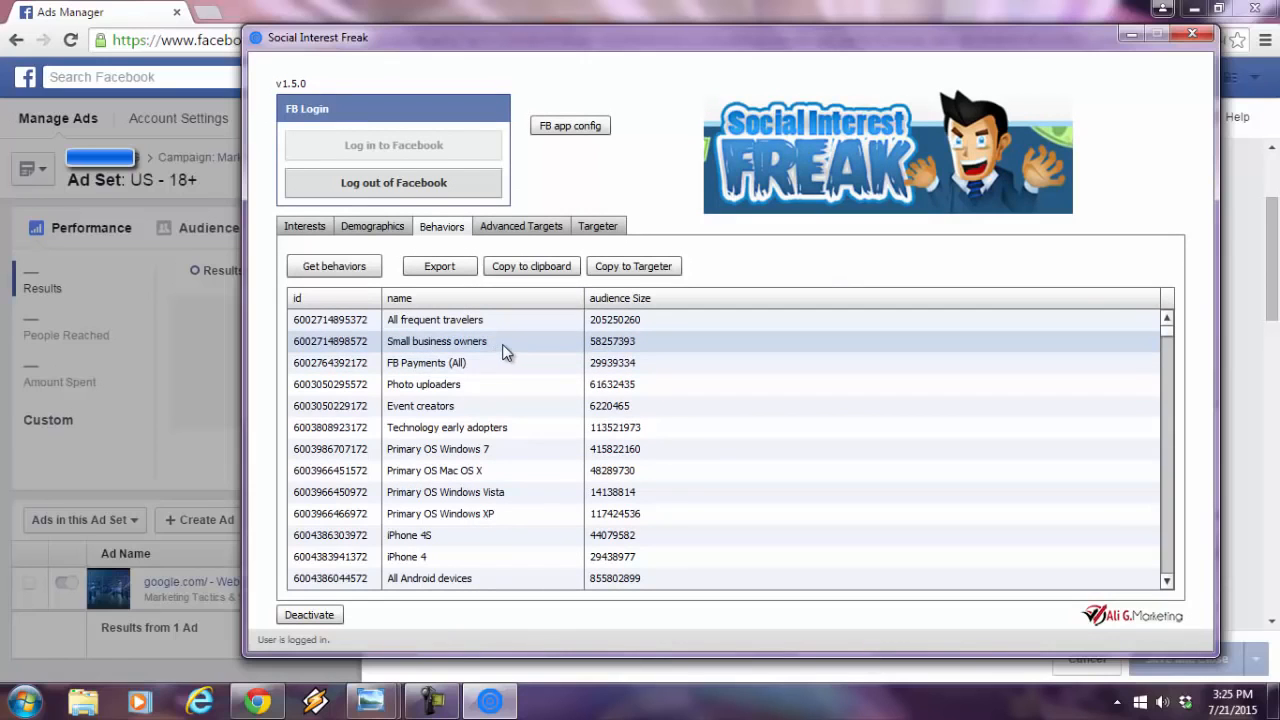
click(452, 370)
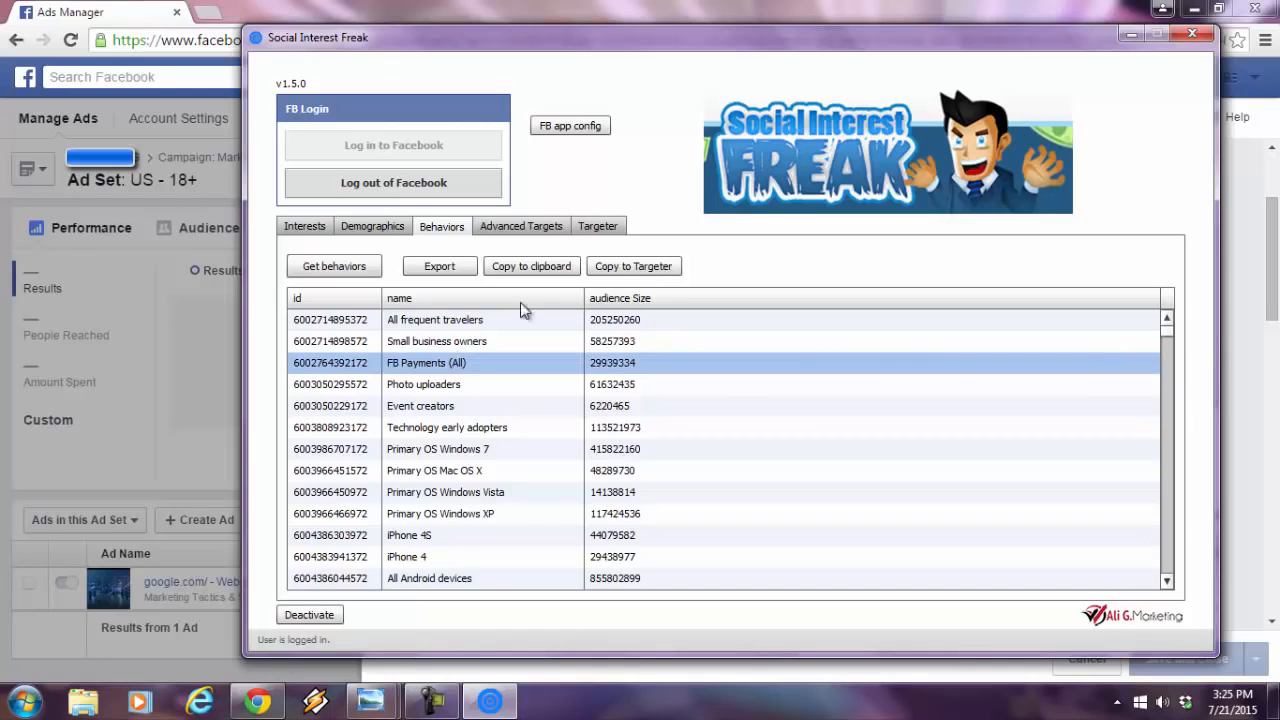
click(650, 296)
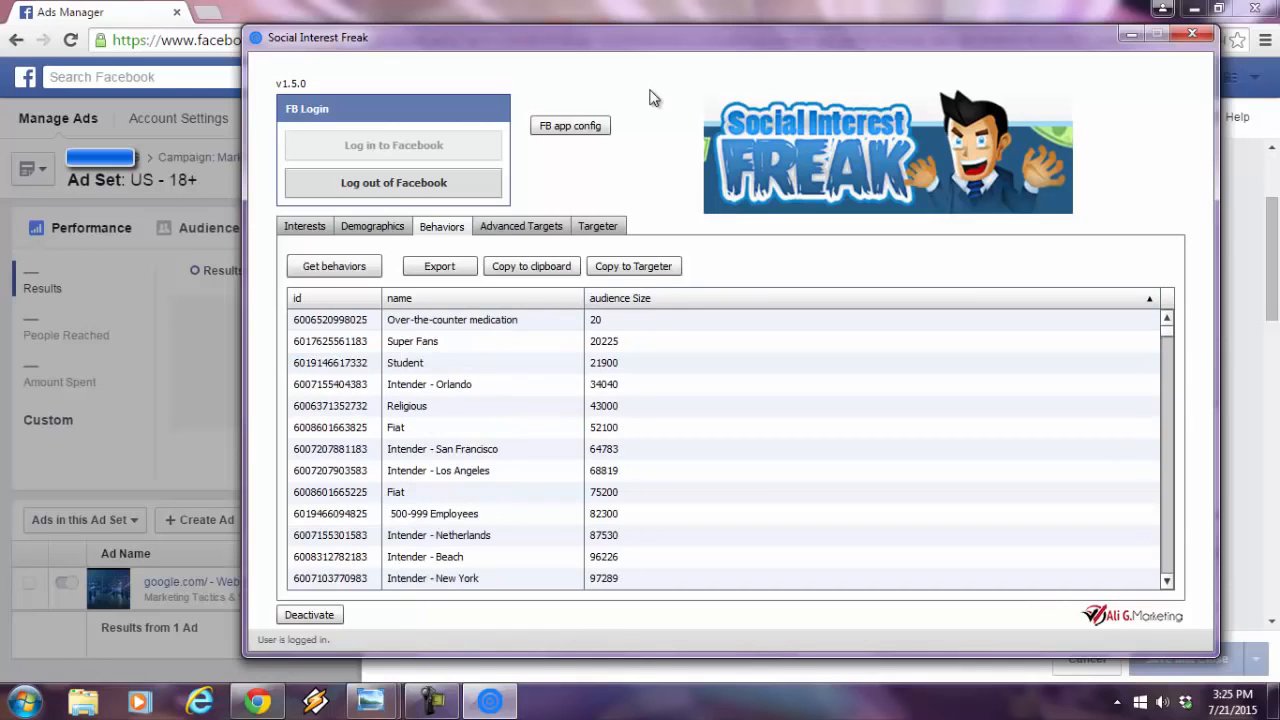
click(686, 297)
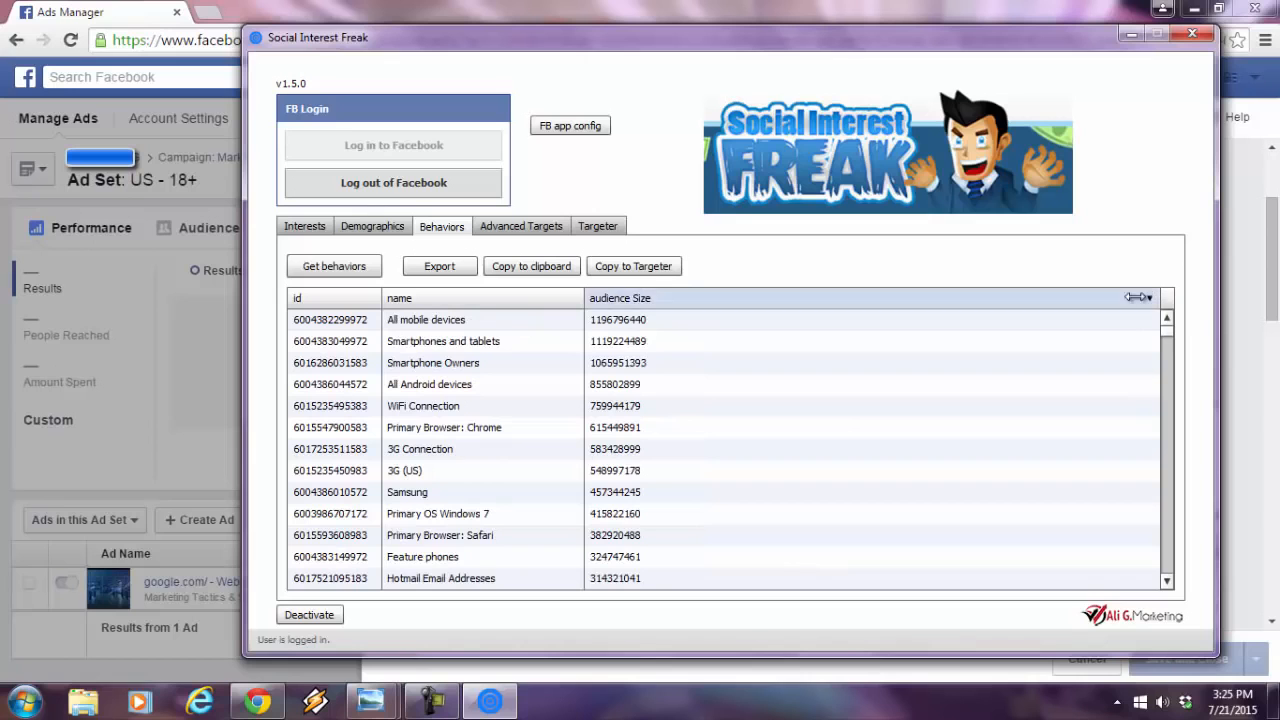
Look through the sorted behaviors down to Cheese, then copy the behaviors to the targeter and check them there
drag(1167, 332, 1170, 347)
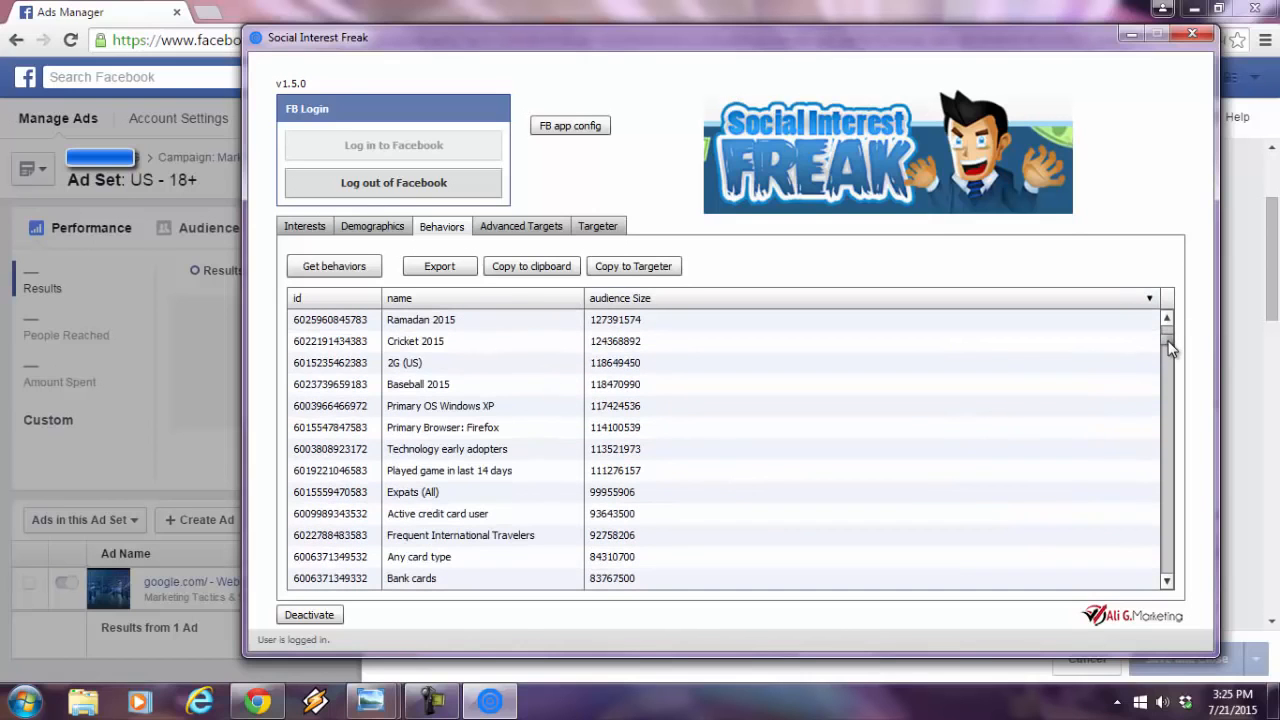
click(531, 345)
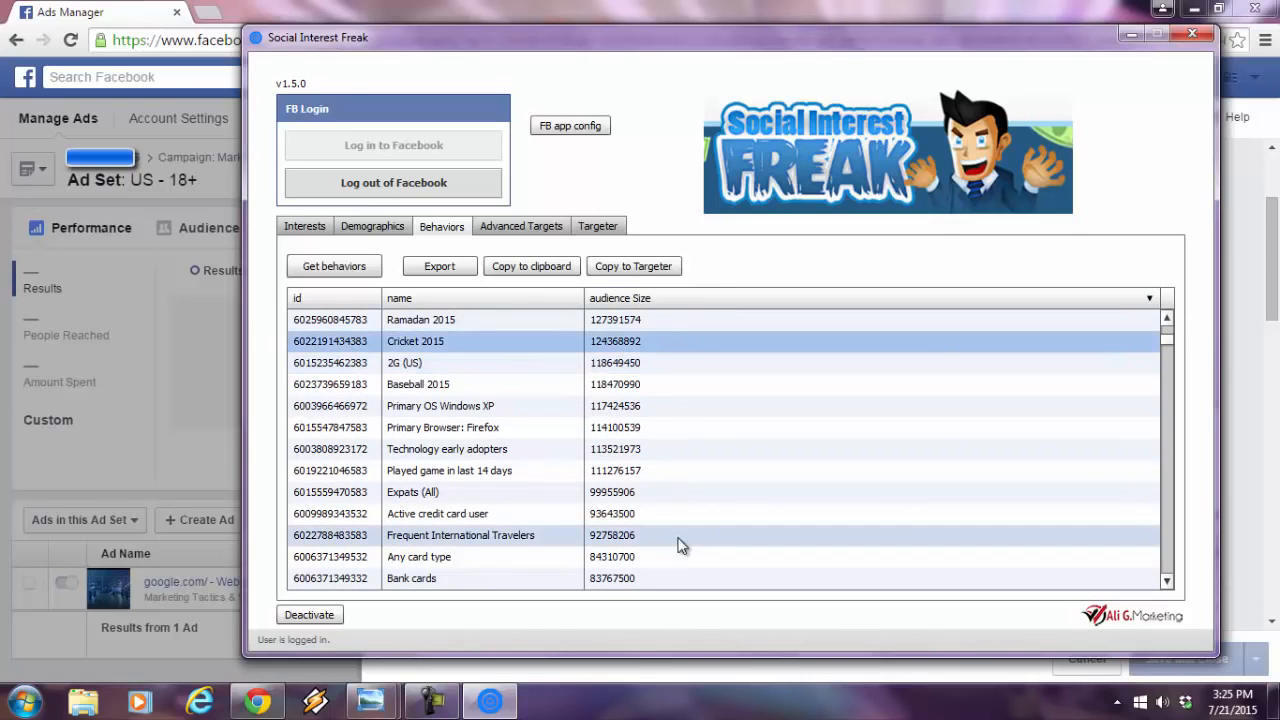
click(550, 384)
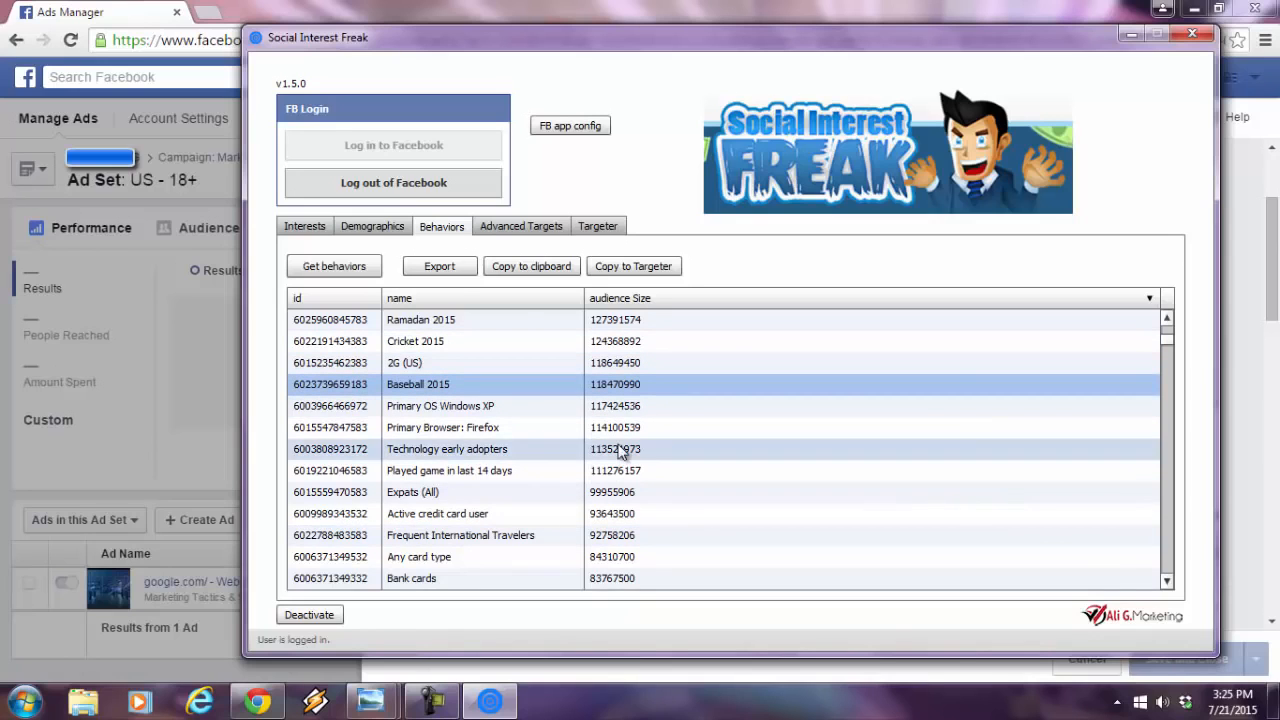
click(1166, 582)
scroll(1166, 582, down, 9)
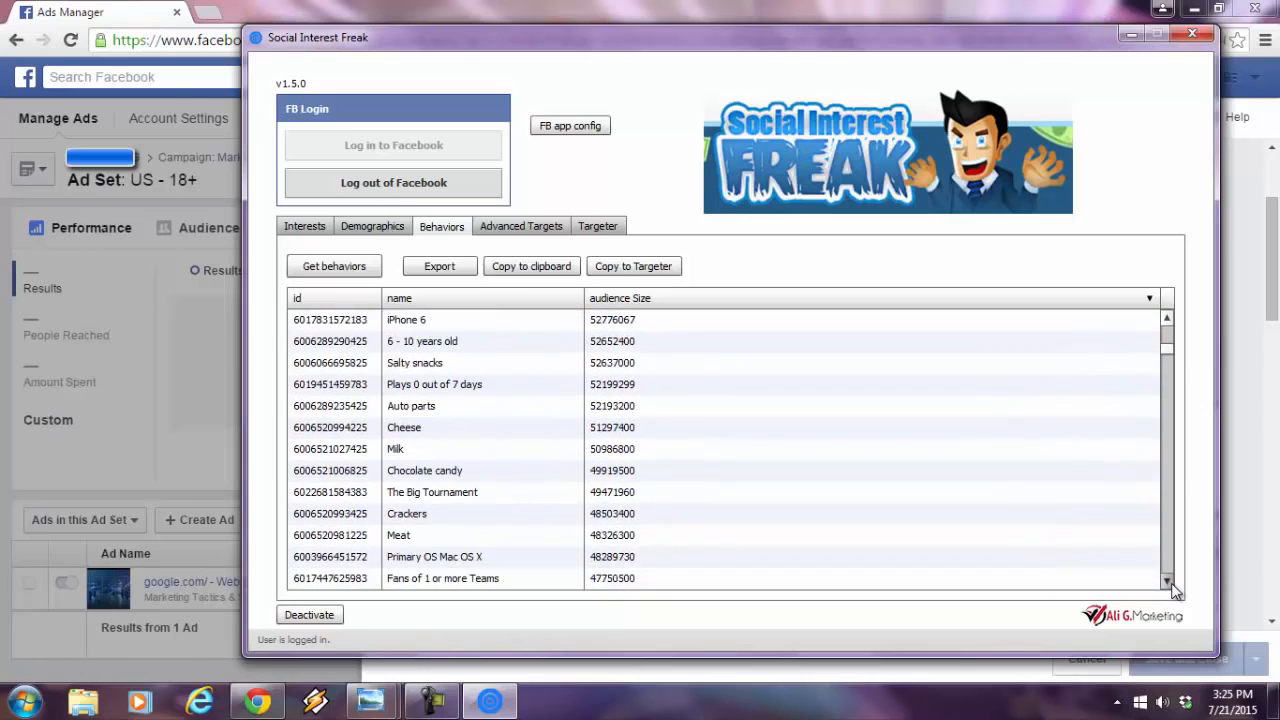
click(1168, 582)
click(460, 410)
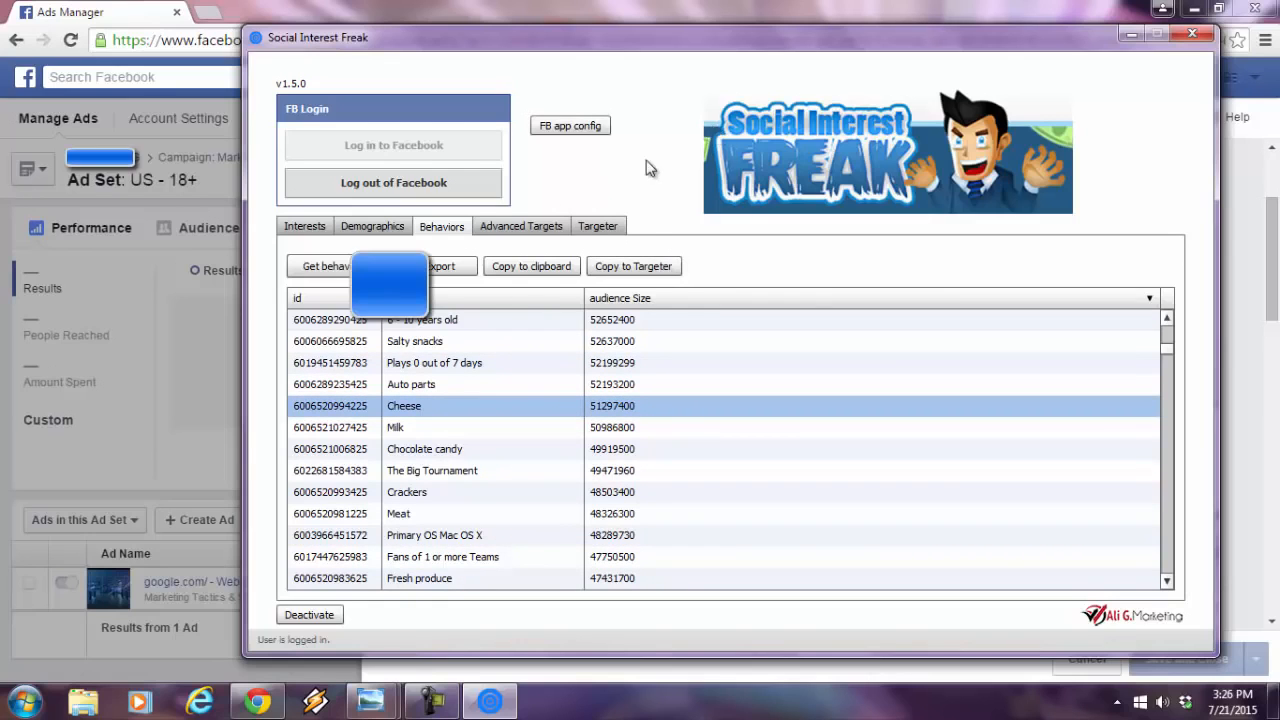
click(598, 226)
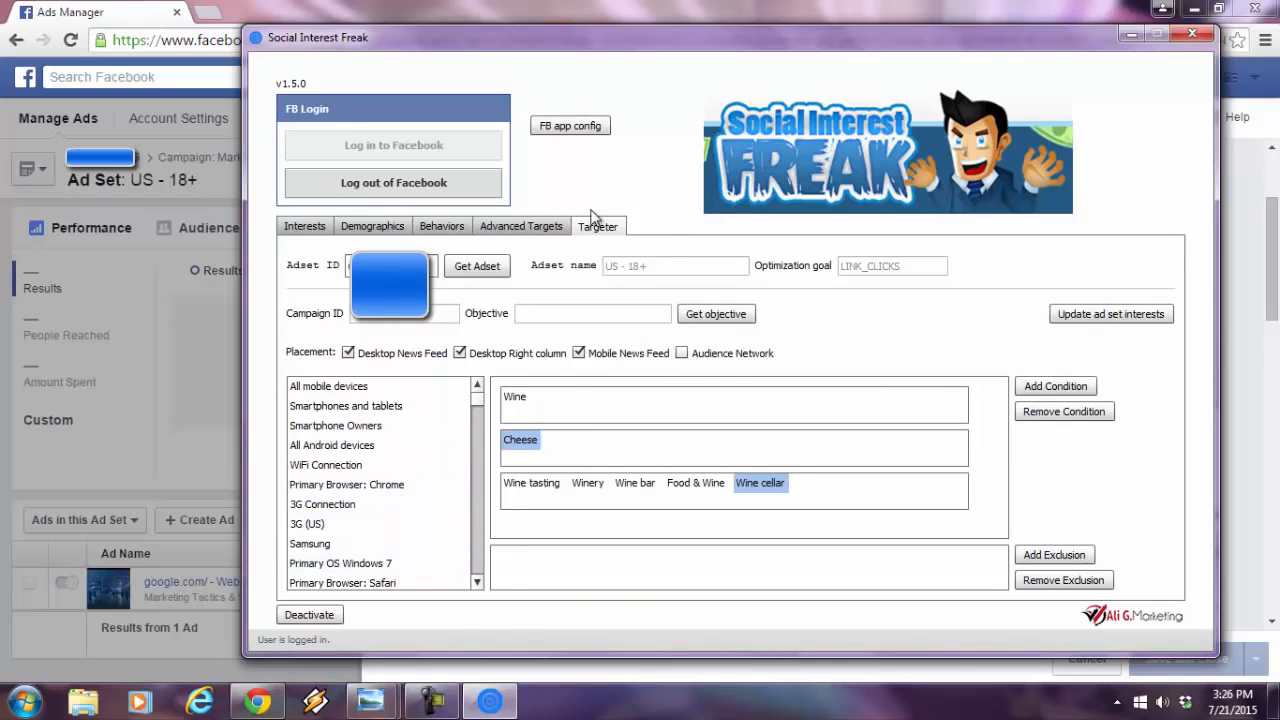
List the advanced targets for Net worth and for Income with a wider name column, examining the Over $500,000 bracket
click(512, 228)
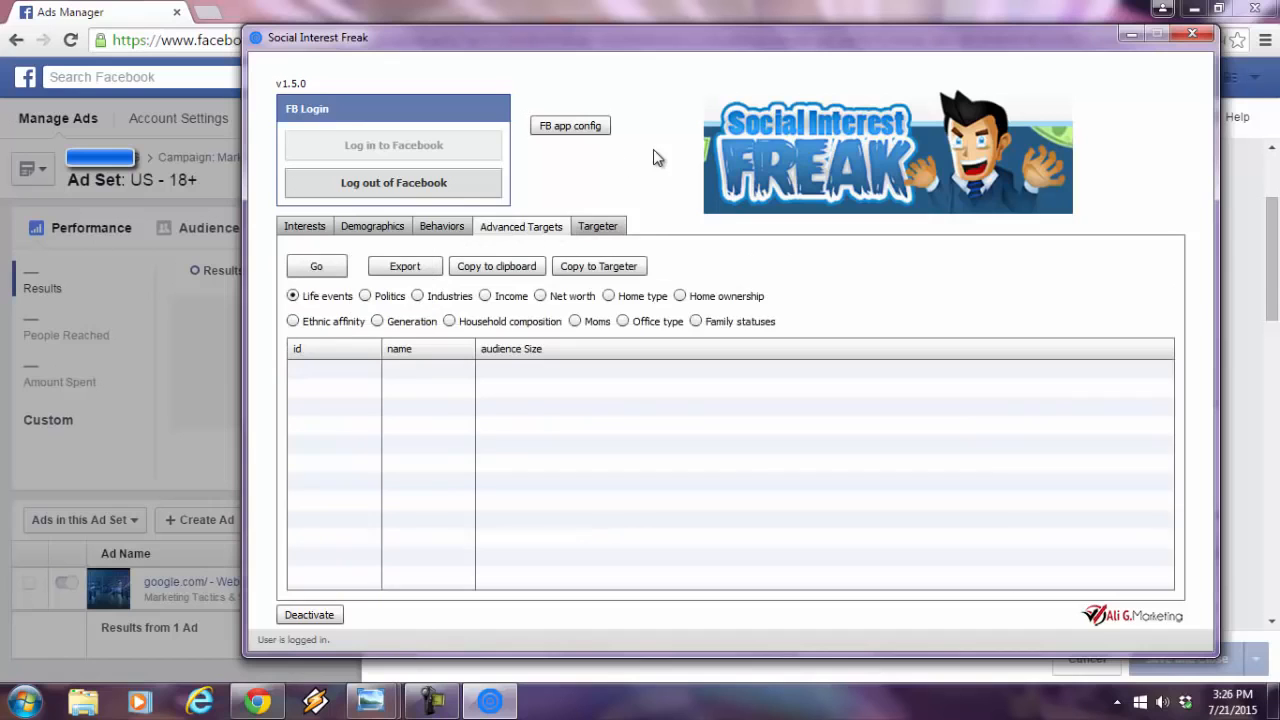
click(541, 297)
click(300, 272)
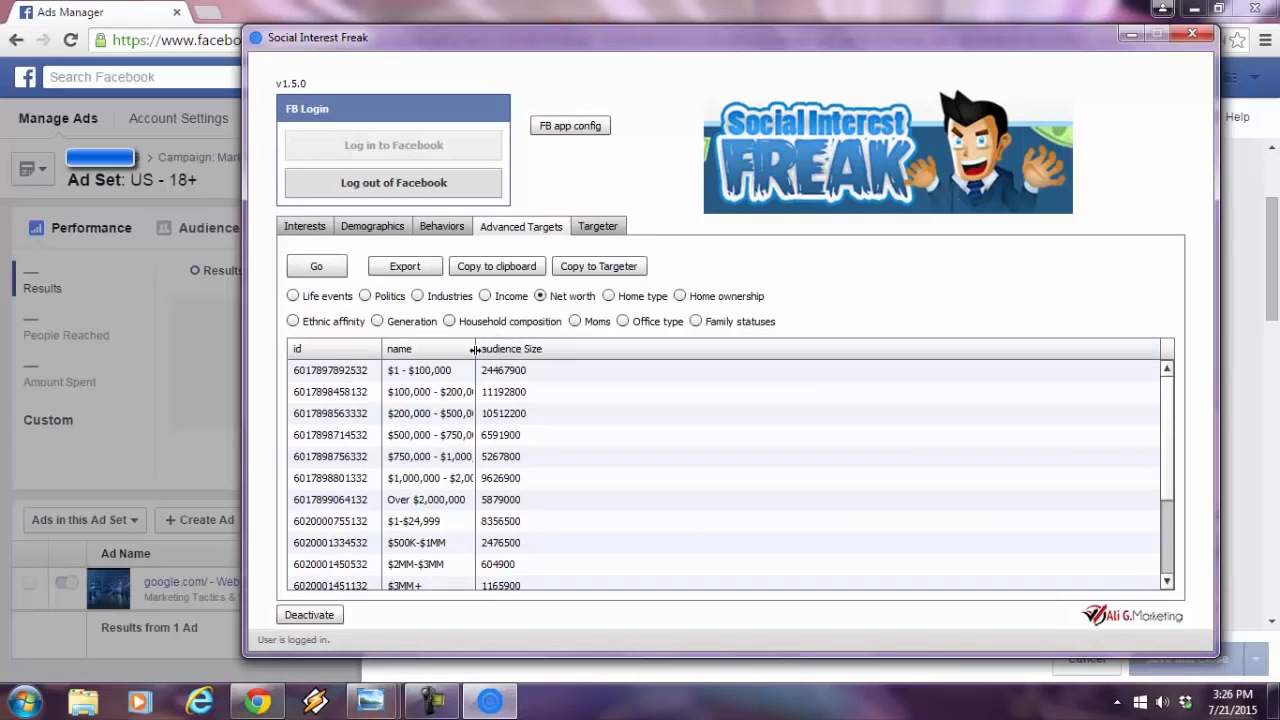
drag(475, 349, 581, 349)
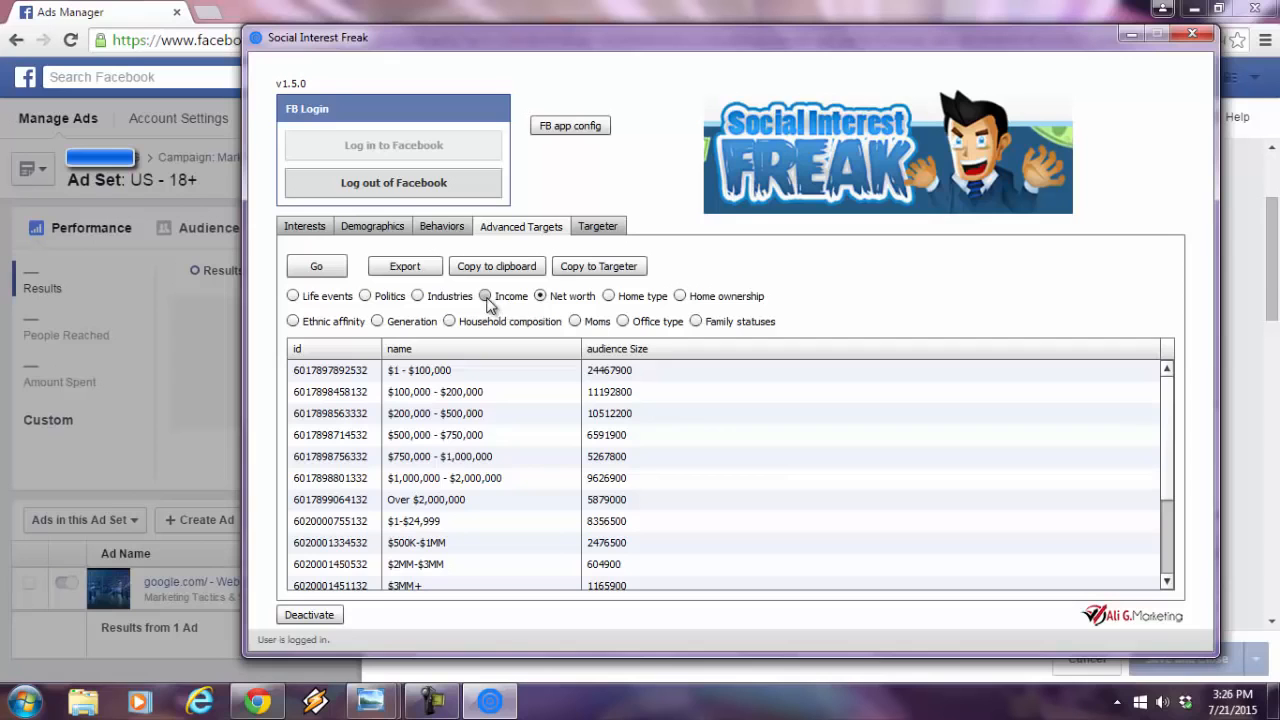
click(314, 268)
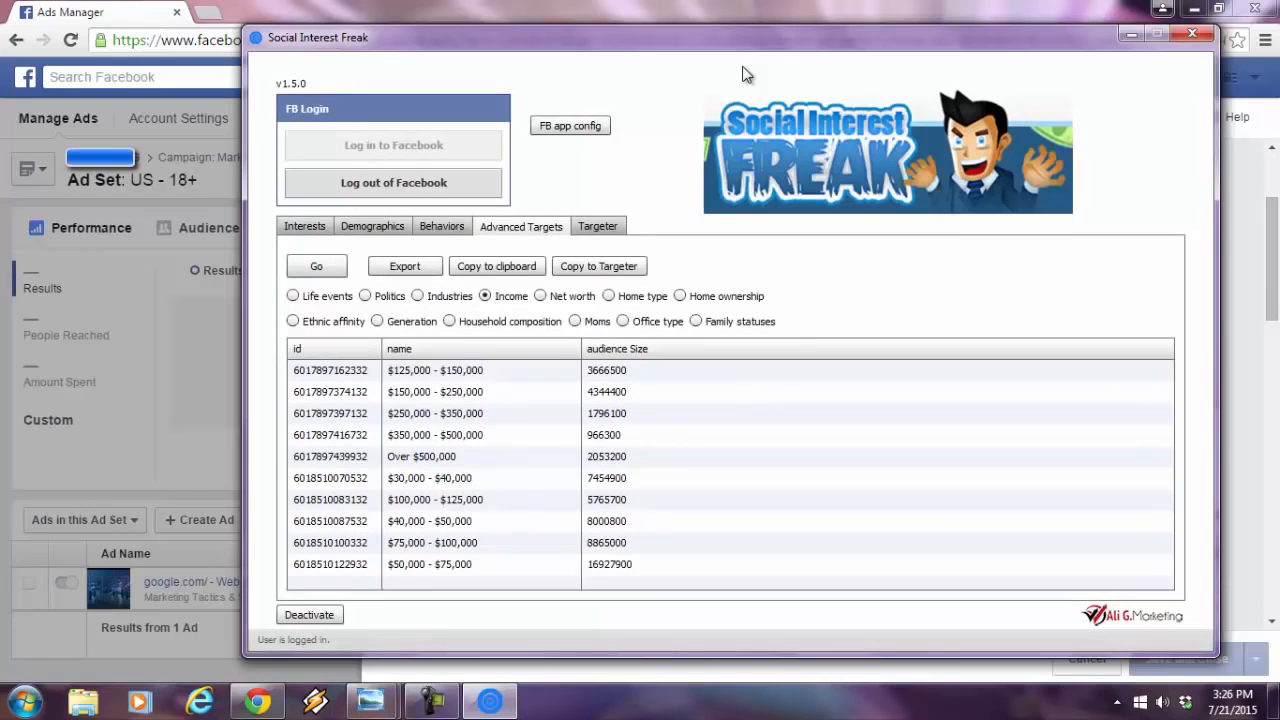
click(537, 455)
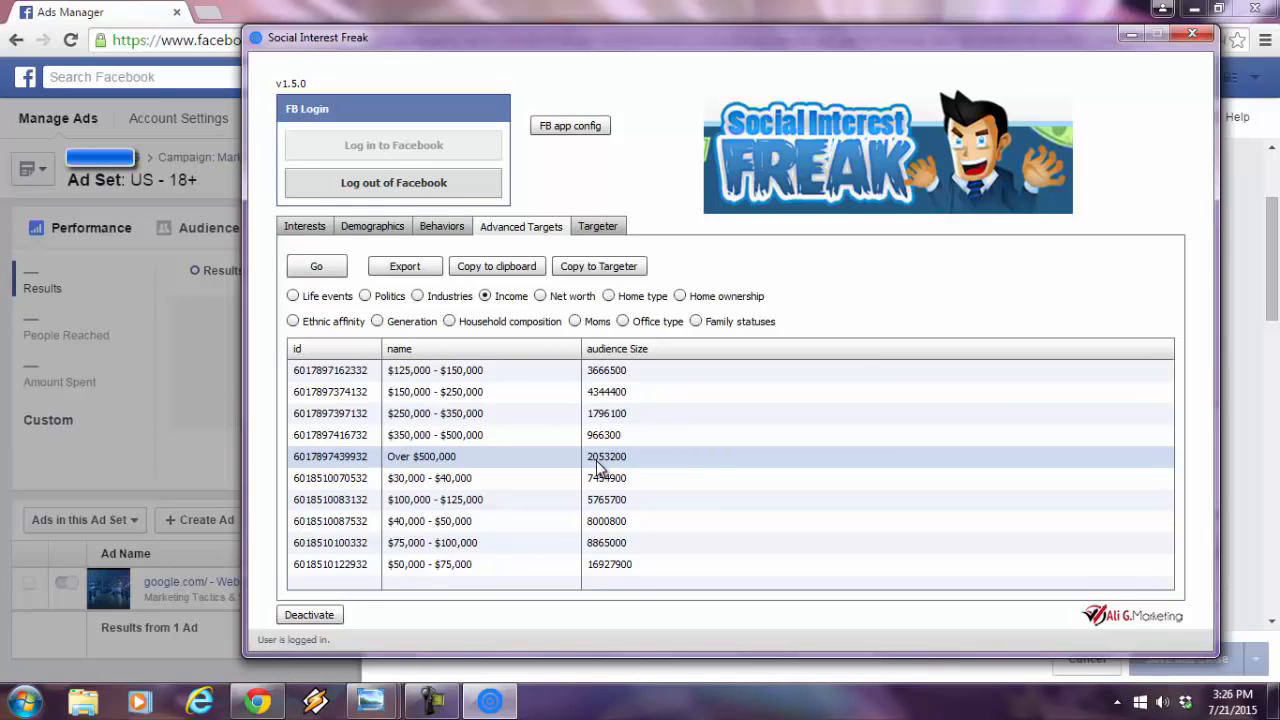
Move Wine cellar from the third condition into a new exclusion and update the ad set interests
click(583, 227)
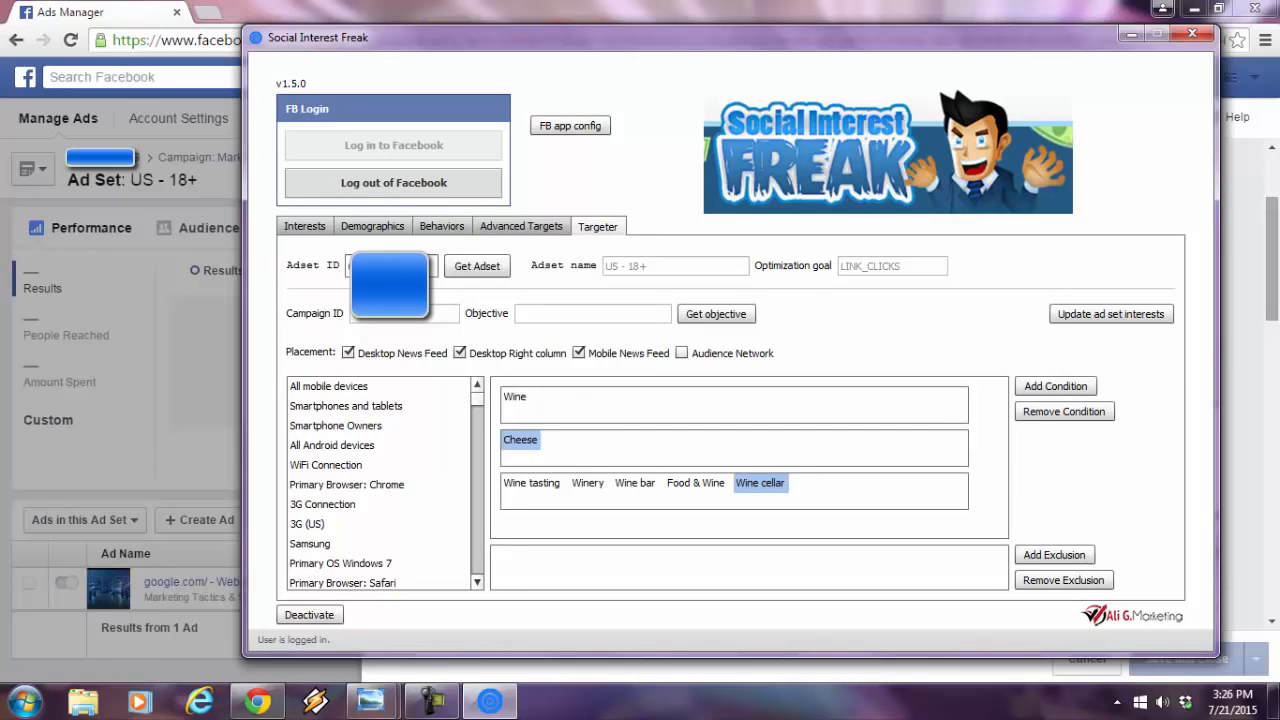
click(1068, 556)
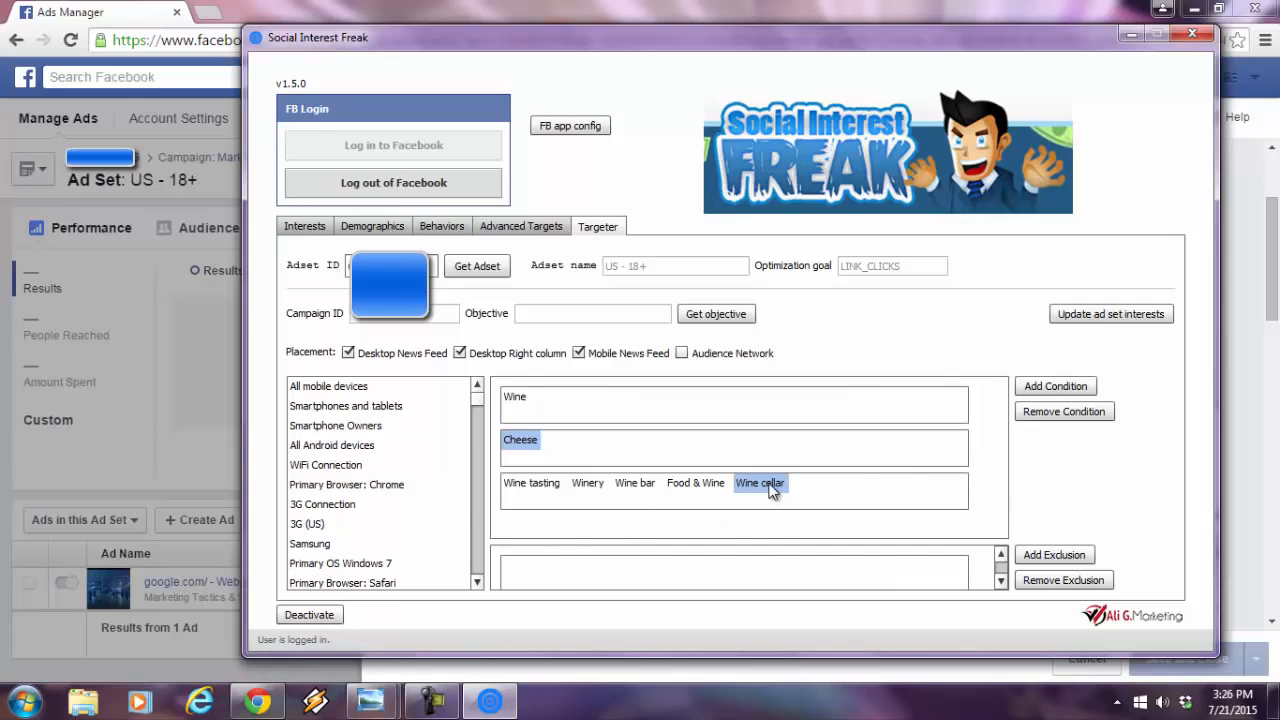
click(380, 484)
drag(757, 490, 666, 583)
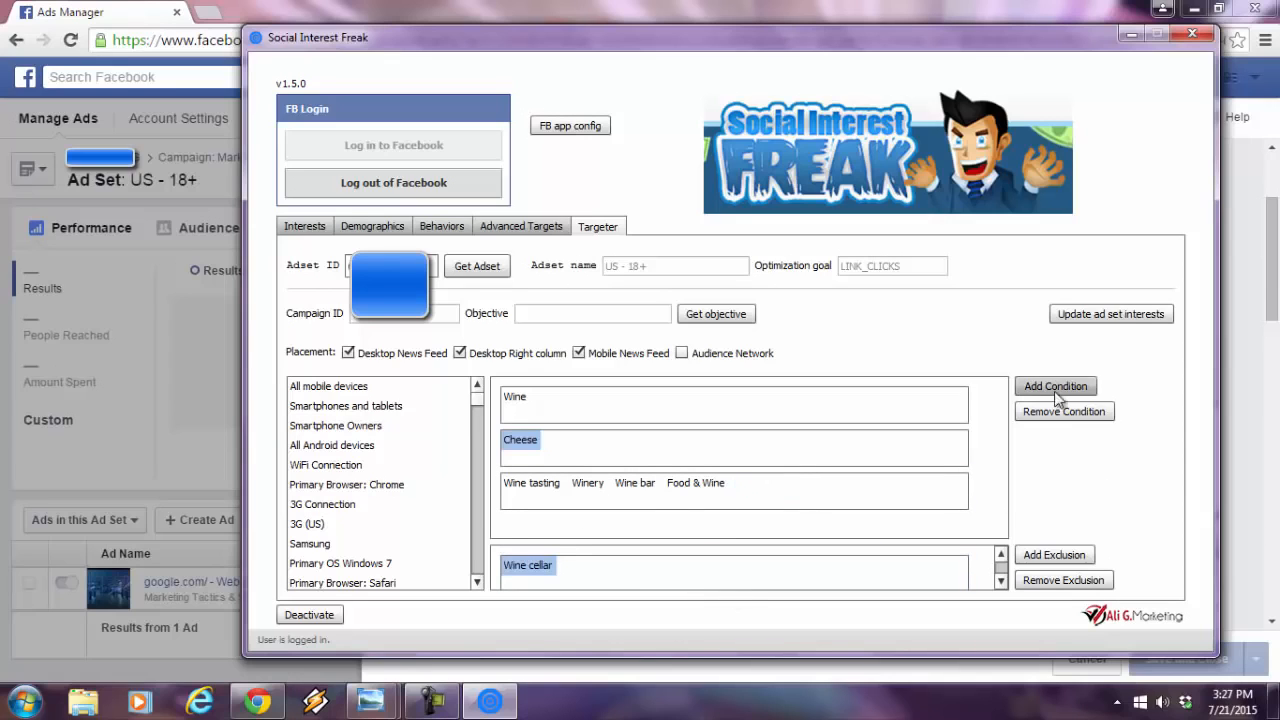
click(1126, 320)
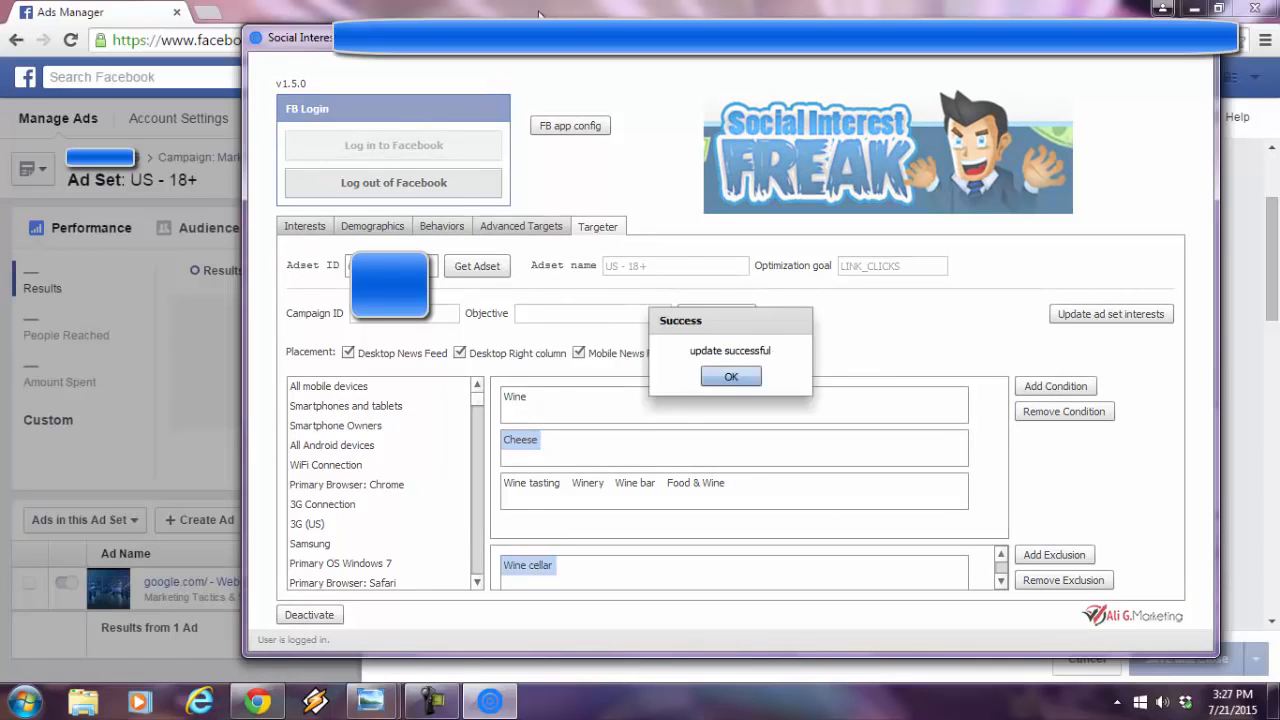
click(731, 376)
Switch to Ads Manager, reload the ad set and examine its excluded and included interests and estimated daily reach
key(alt+Tab)
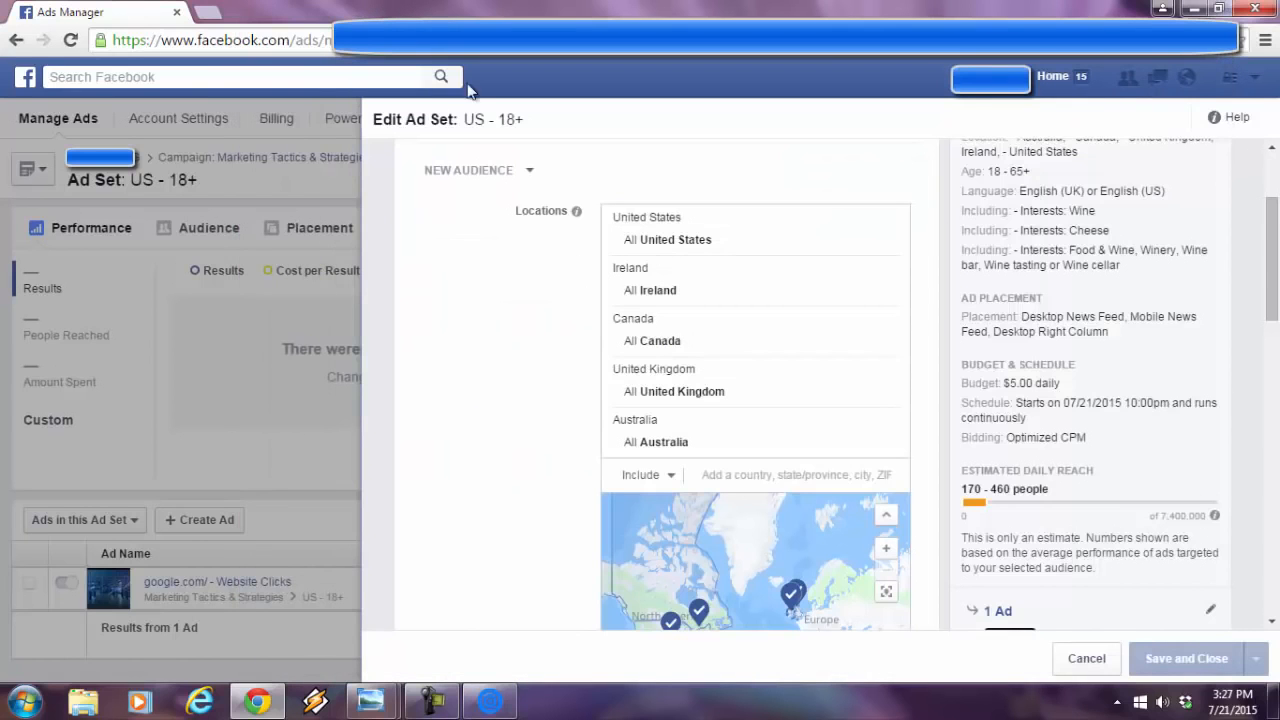
click(71, 40)
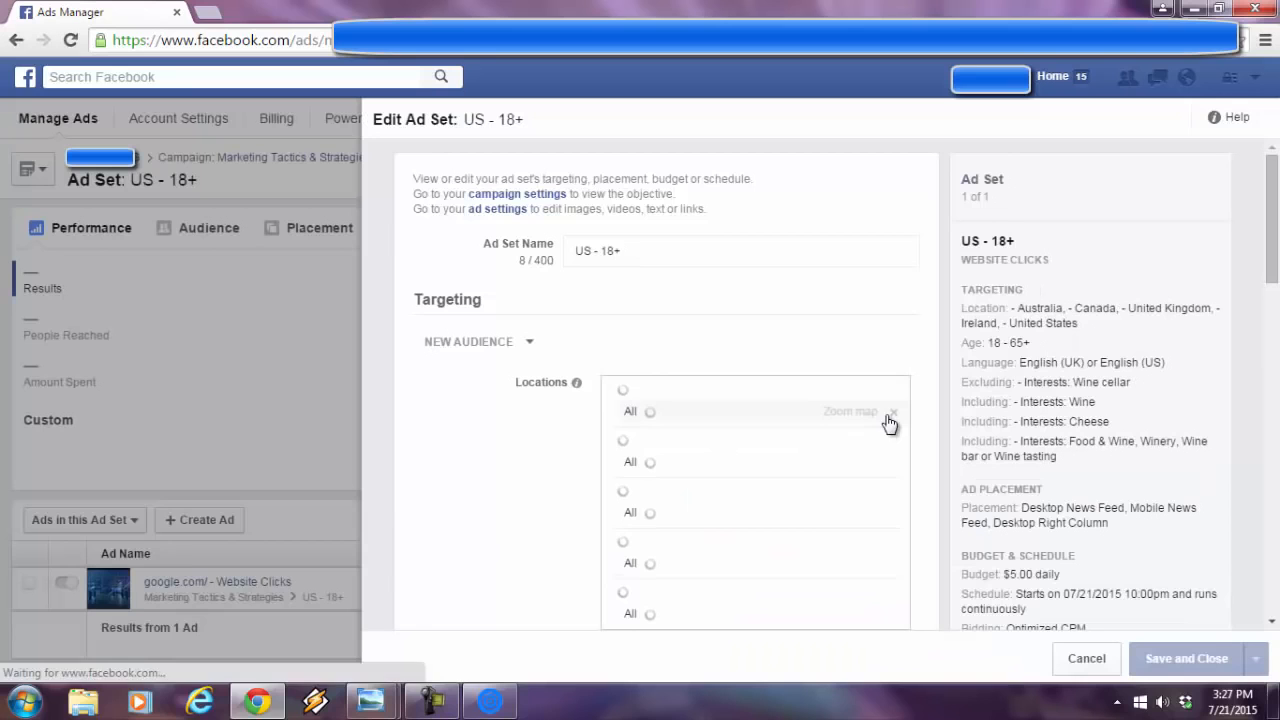
drag(1276, 265, 1277, 297)
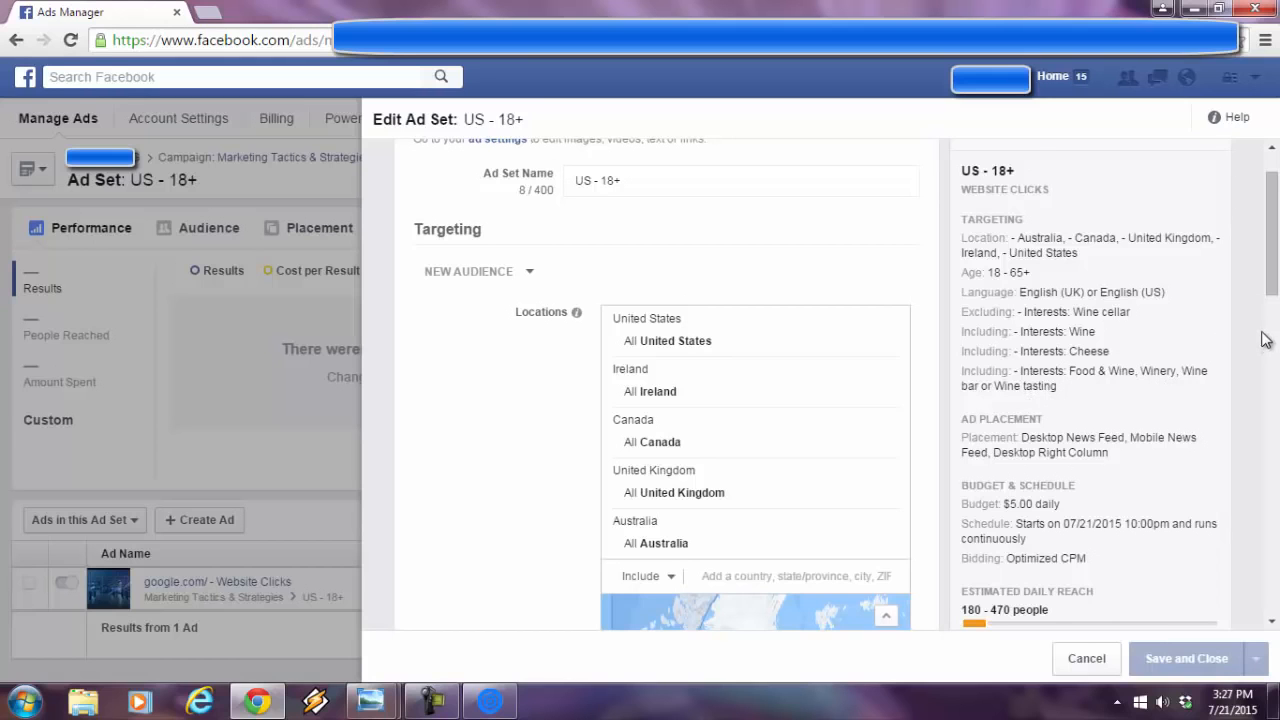
scroll(1270, 340, down, 2)
scroll(1273, 340, down, 1)
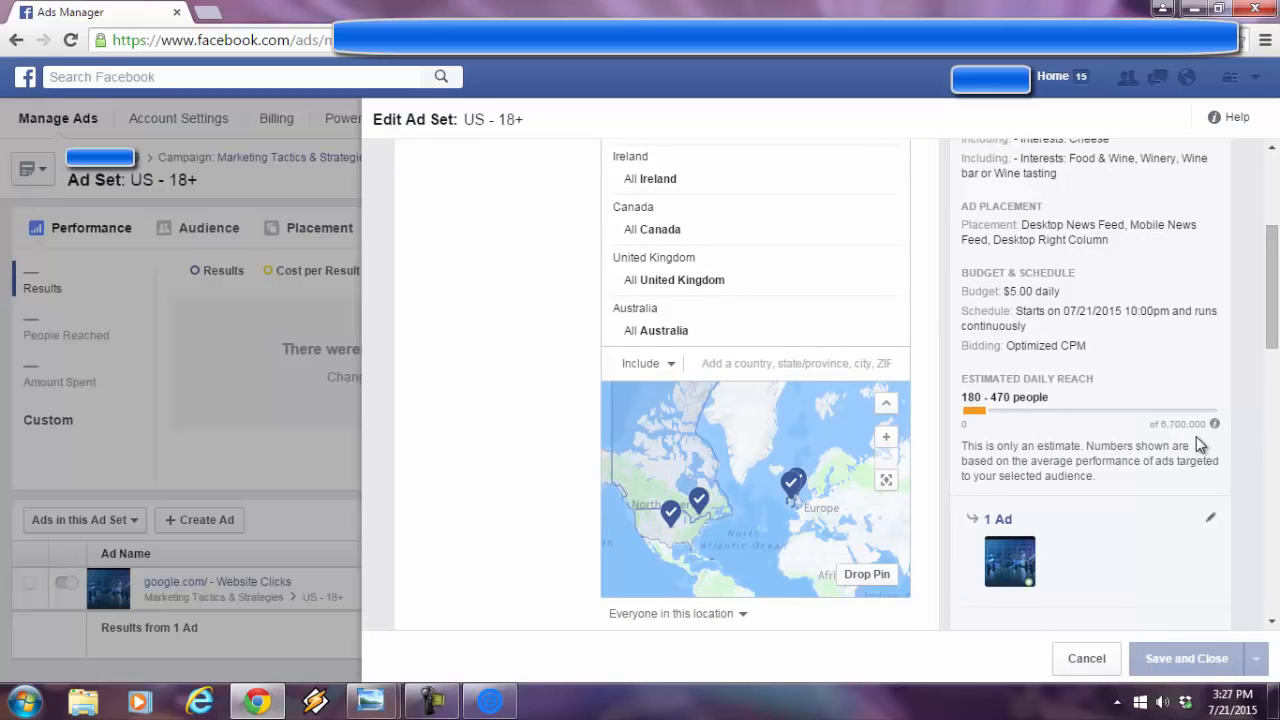
drag(1275, 306, 1279, 238)
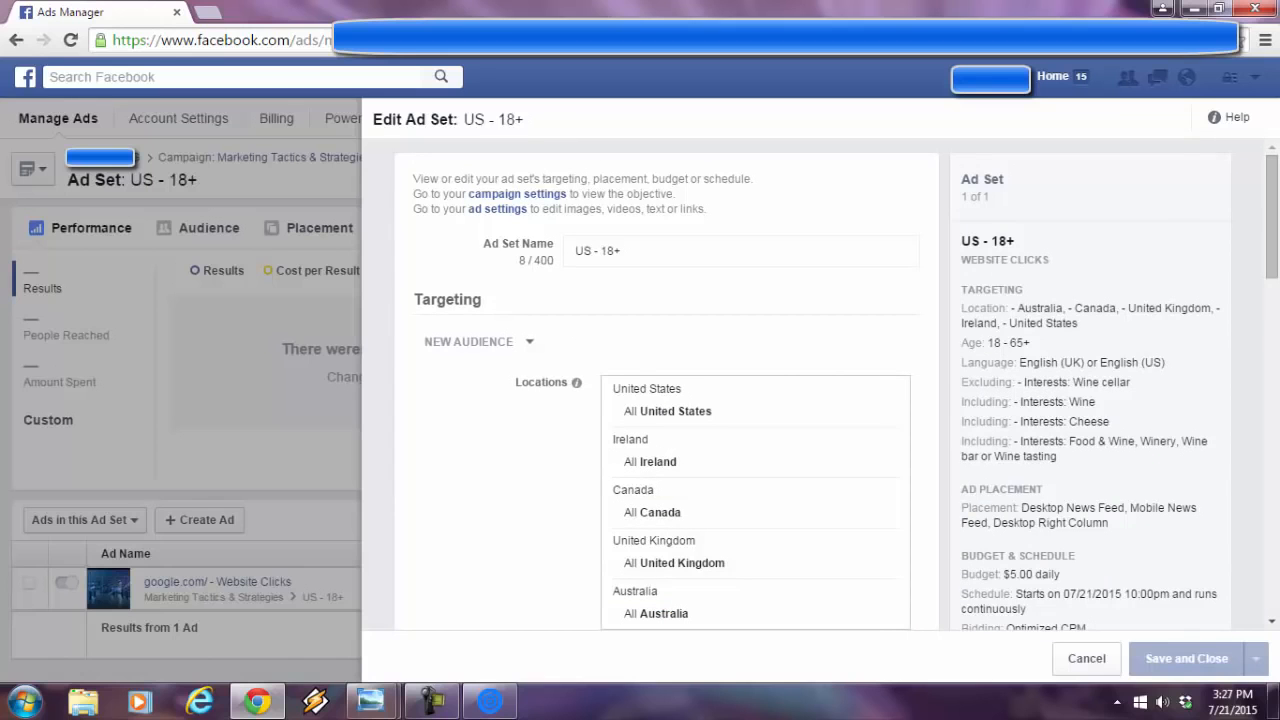
Return to Social Interest Freak, then switch to Windows Photo Viewer to show header.jpg
click(492, 702)
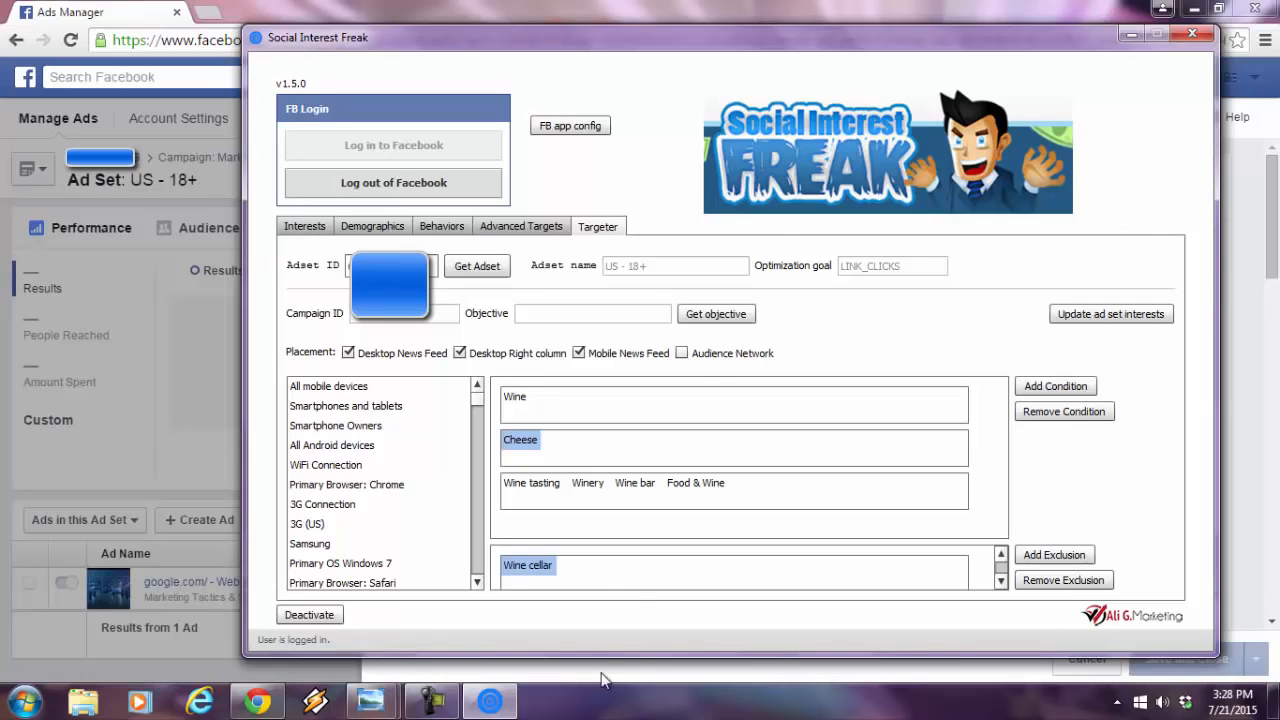
mouse_move(395, 698)
click(470, 603)
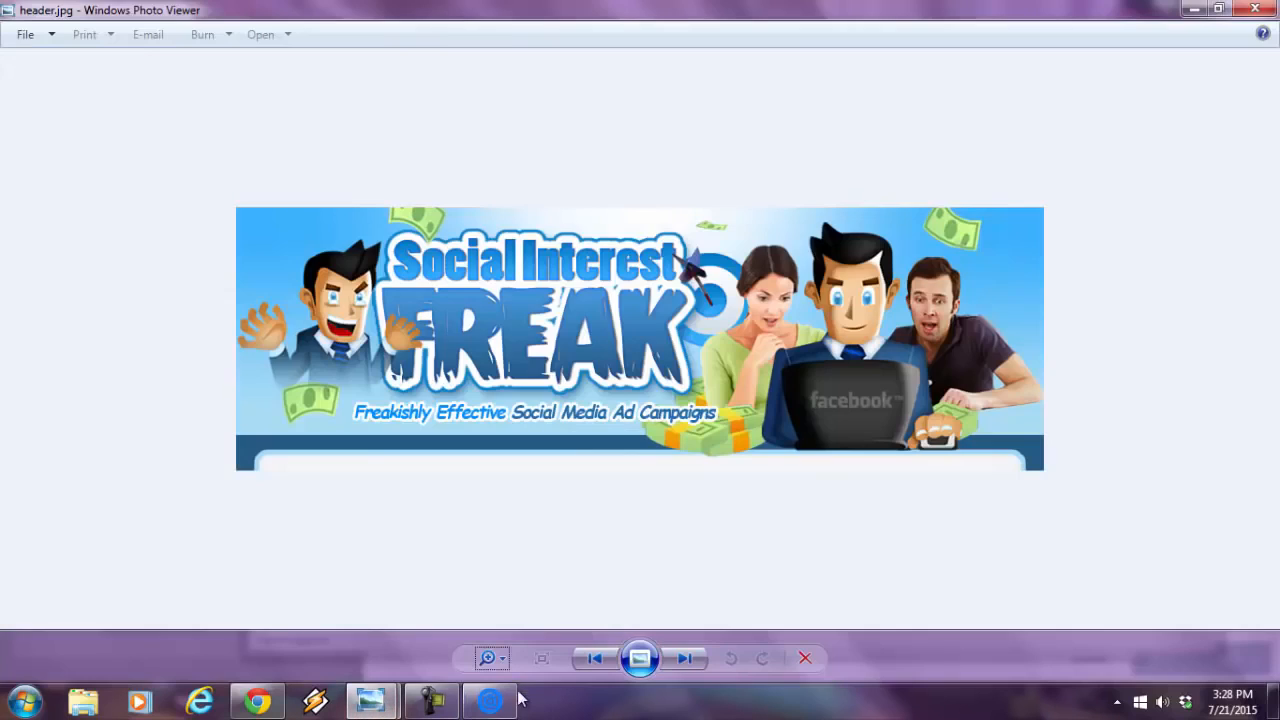